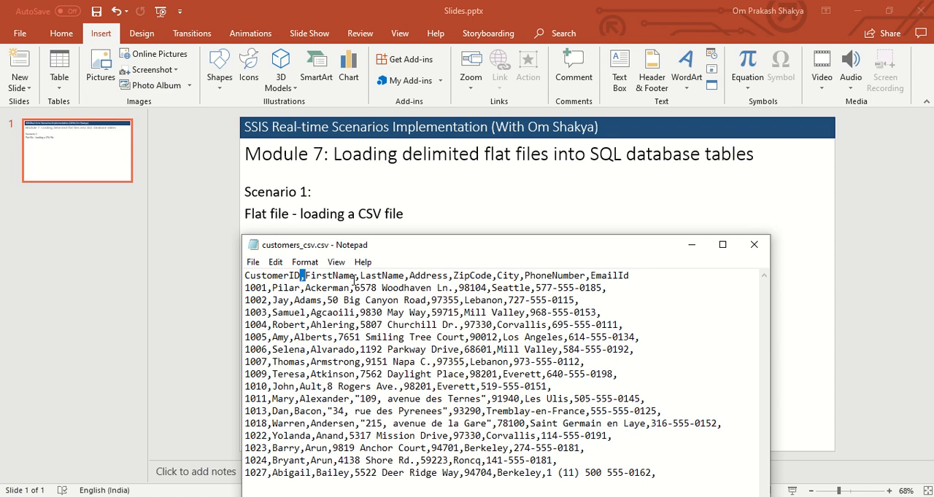
Step: Examine the comma delimiters in the header and first data row of customers_csv.csv, then put the file away
drag(355, 280, 409, 280)
click(450, 276)
drag(267, 288, 357, 289)
click(573, 288)
click(754, 248)
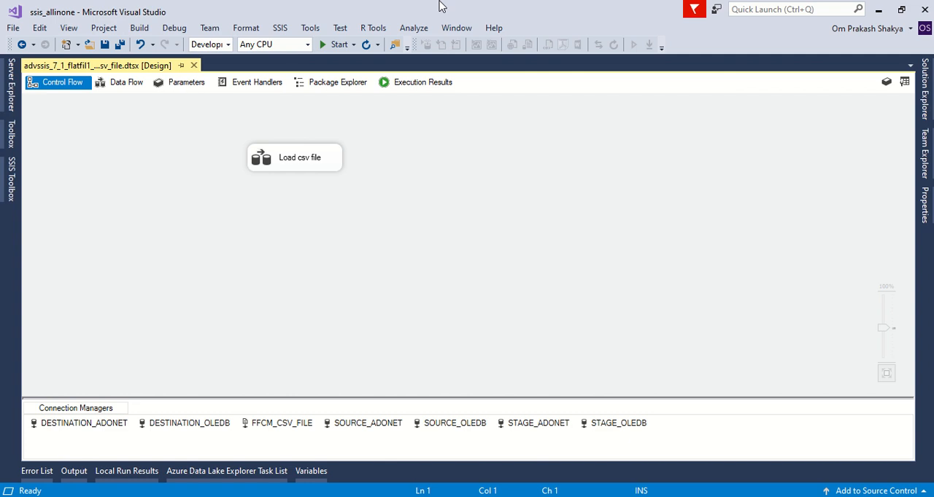
Step: Switch to SQL Server Management Studio and inspect the columns of the dbo.FilesData table
mouse_move(440, 10)
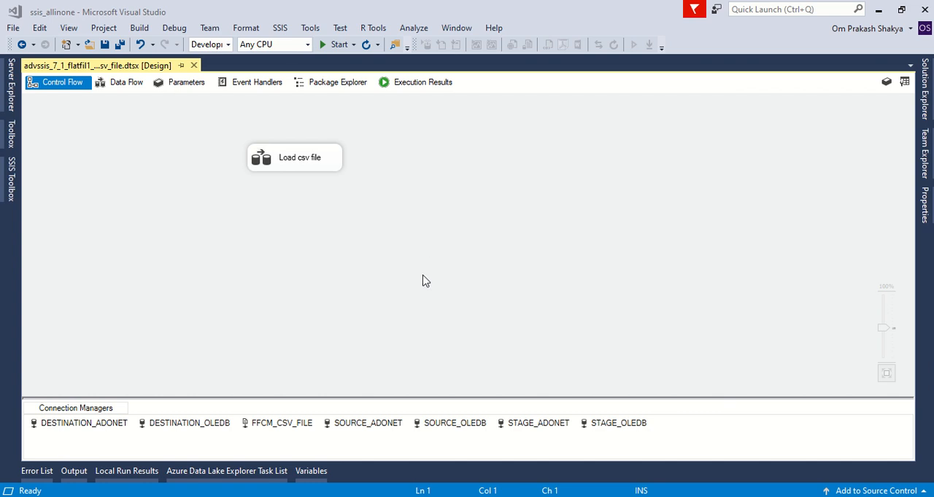
click(444, 496)
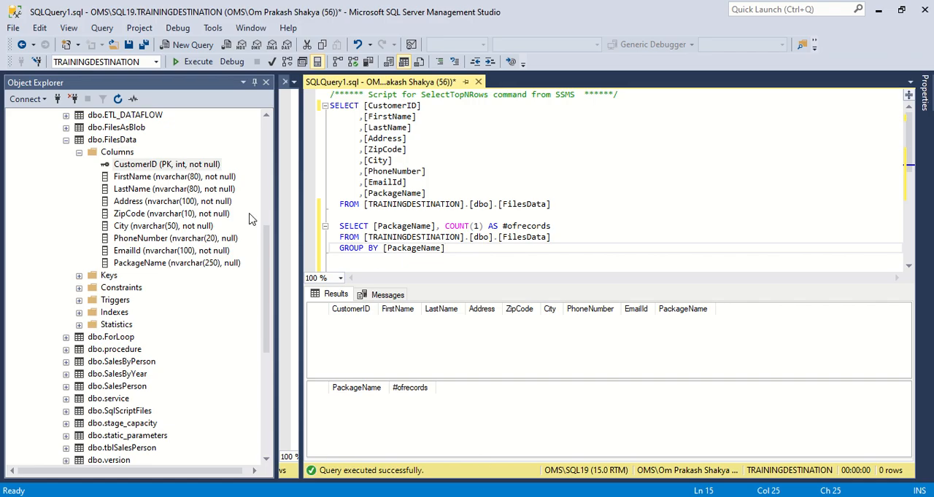
click(112, 141)
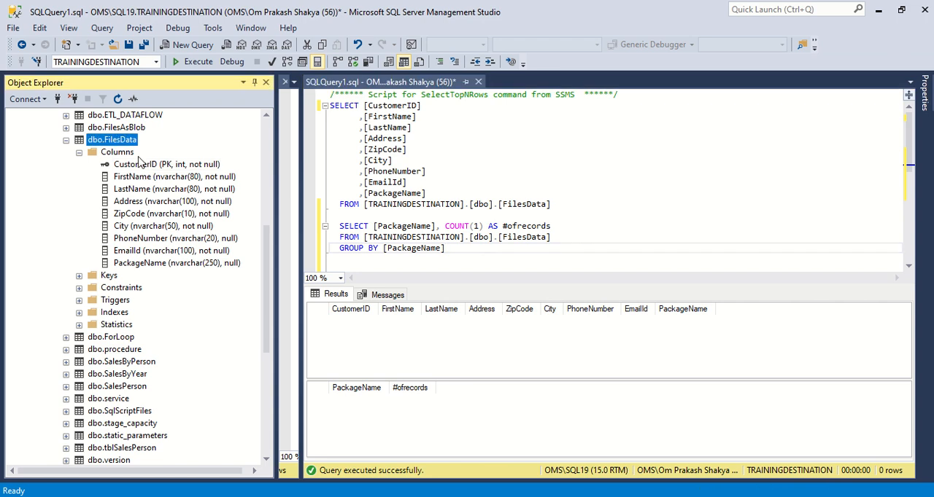
click(117, 153)
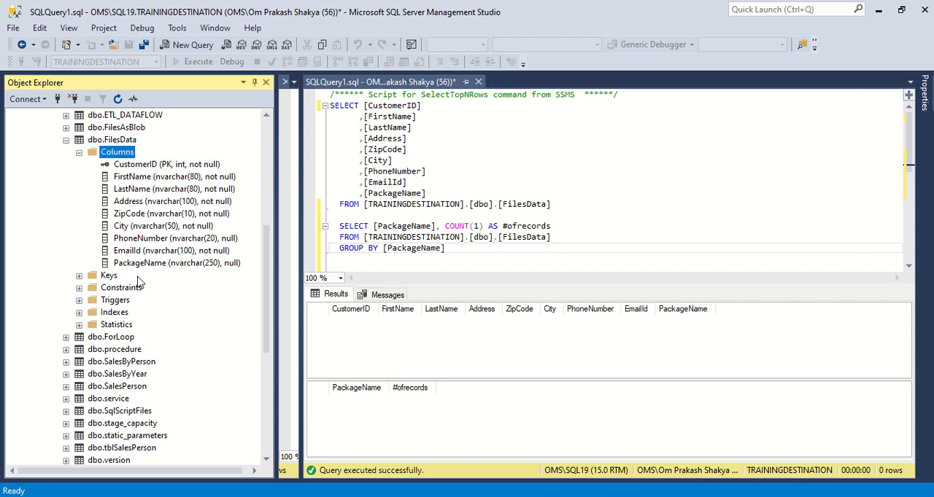
Step: Compare the header row of customers_csv.csv with the dbo.FilesData columns, including the additional PackageName column
key(alt+Tab)
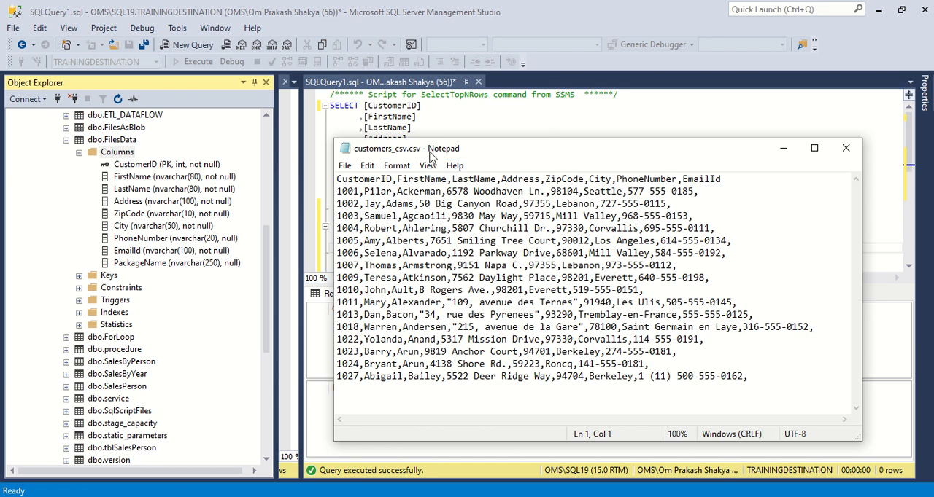
drag(500, 152, 482, 104)
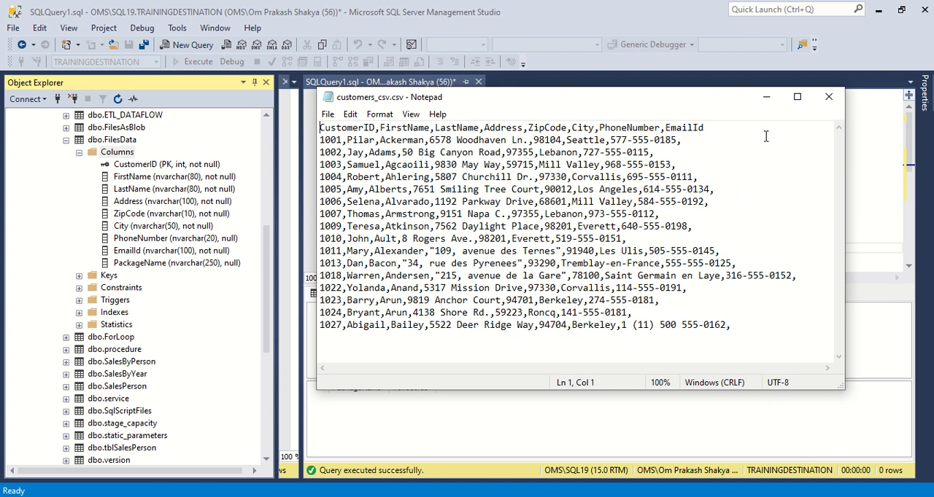
click(736, 127)
drag(736, 127, 321, 129)
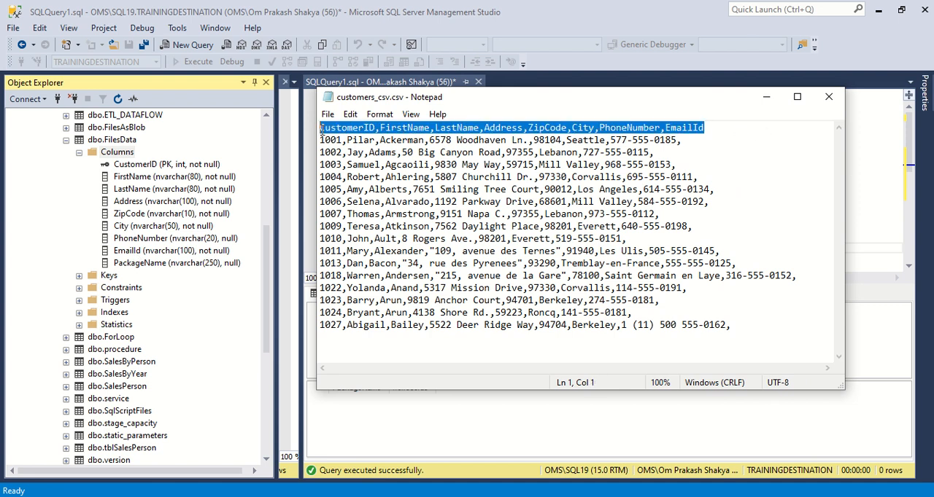
click(164, 266)
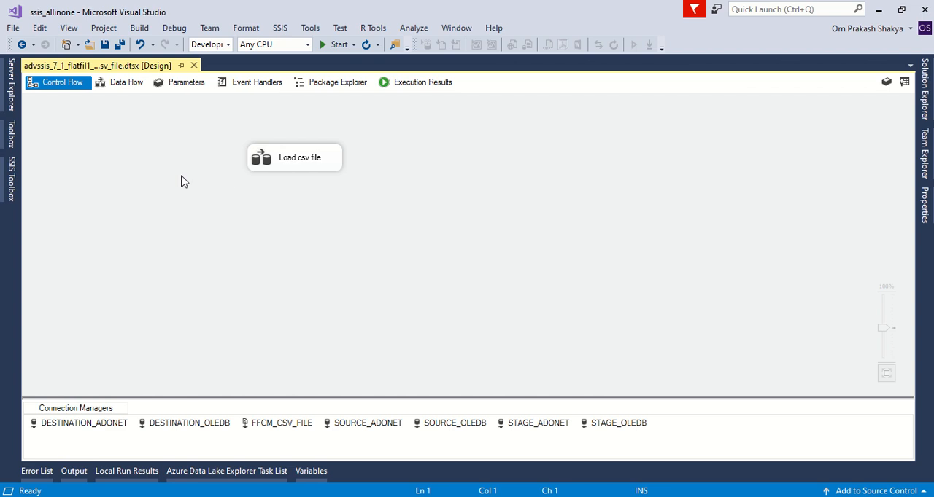
Step: In Visual Studio, open the Load csv file data flow and check which connection manager its flat file source uses
double_click(264, 167)
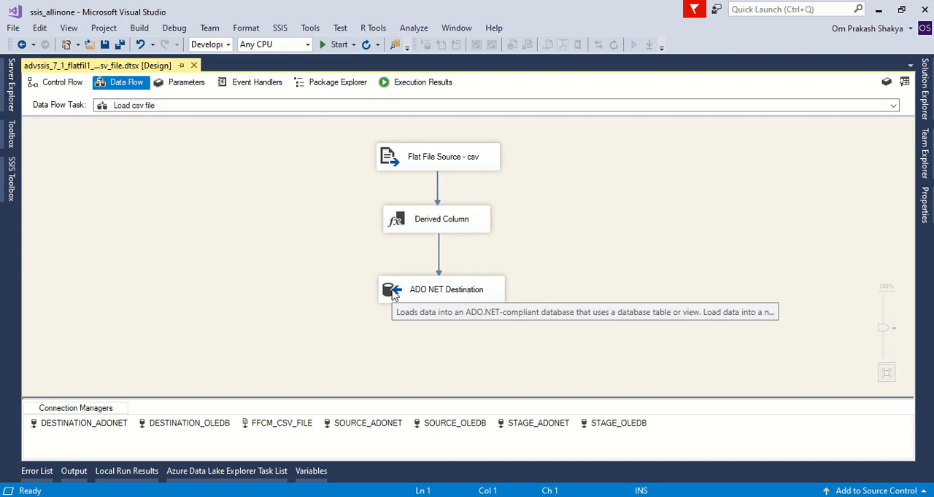
double_click(392, 161)
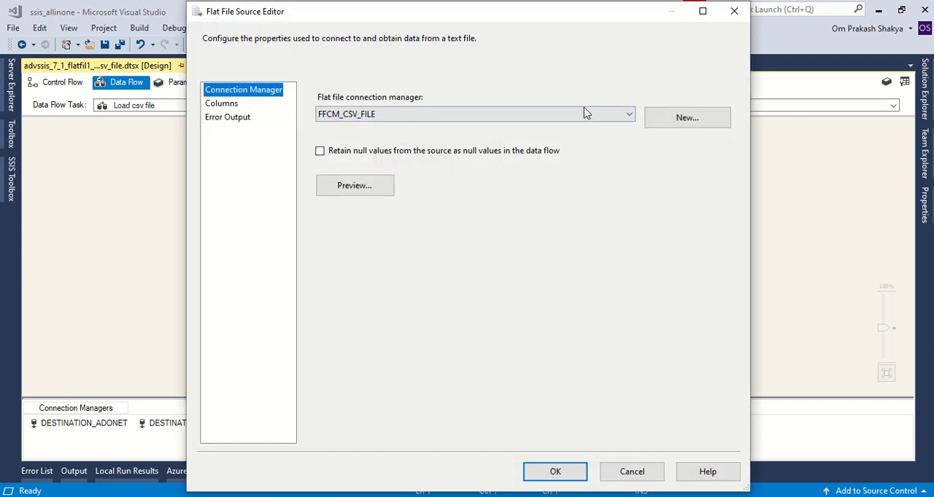
click(627, 115)
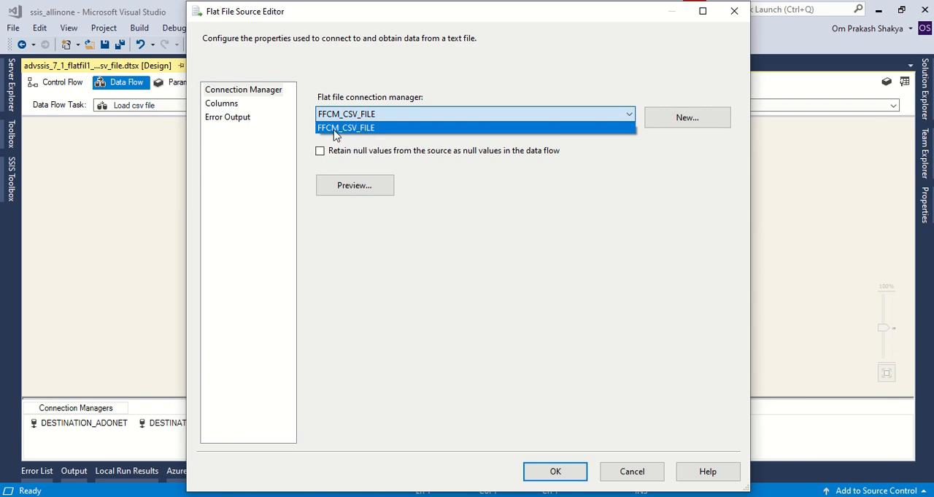
click(517, 213)
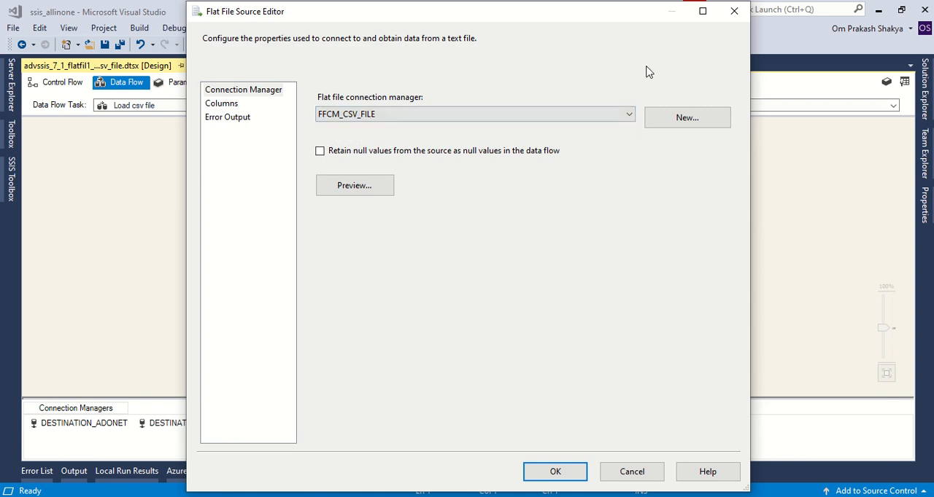
click(737, 13)
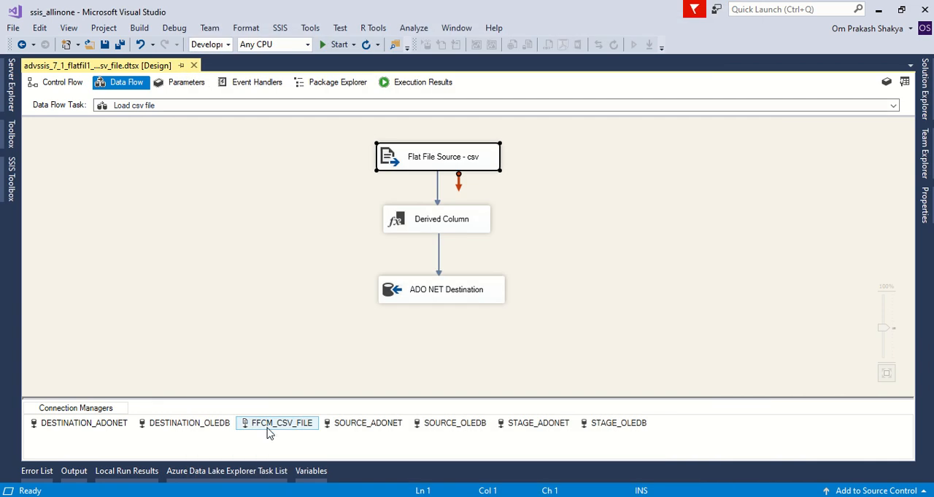
Step: Open the FFCM_CSV_FILE connection manager full-size and review its name, file path and available format options
click(269, 428)
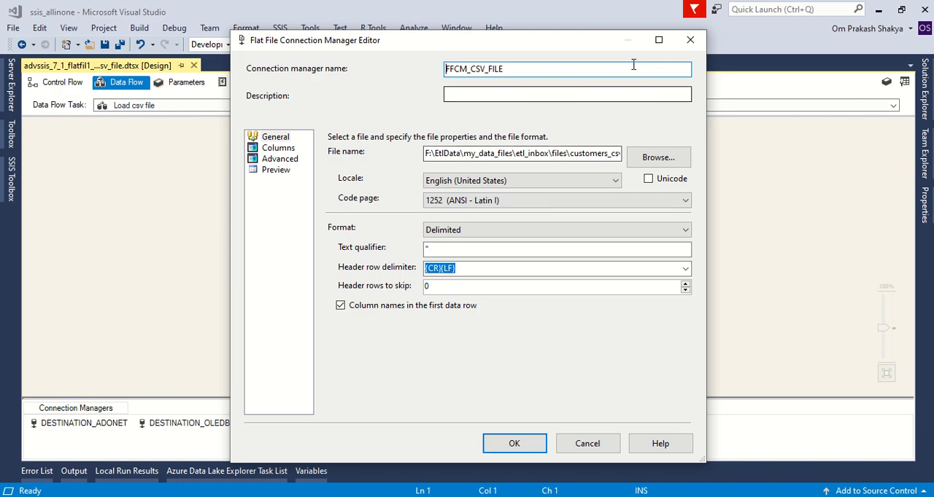
click(658, 41)
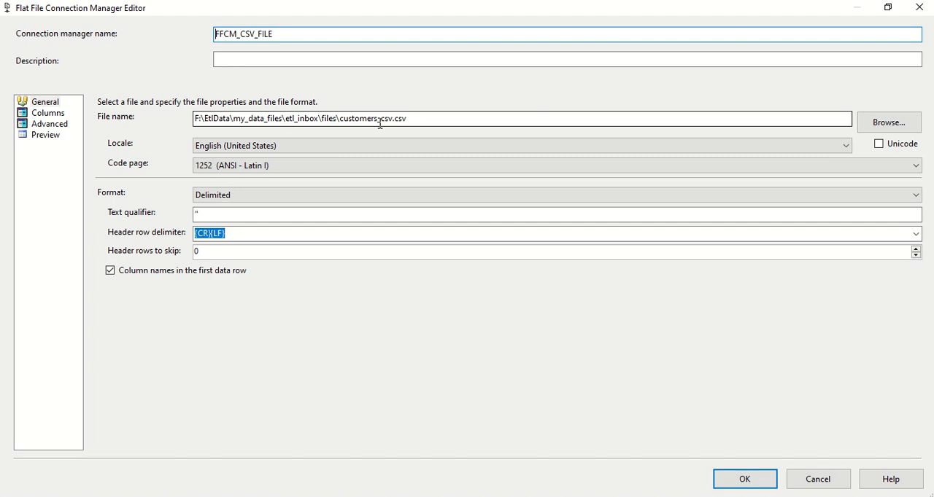
drag(298, 34, 192, 34)
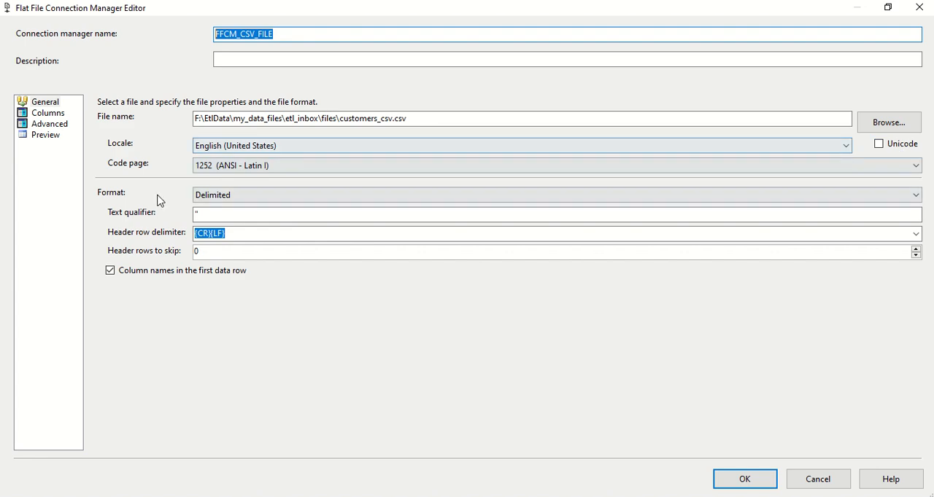
click(277, 202)
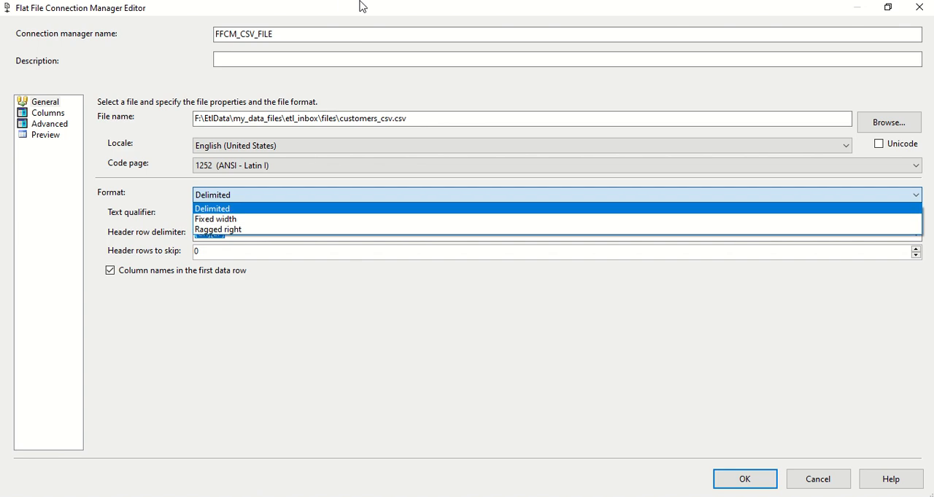
mouse_move(363, 3)
click(375, 30)
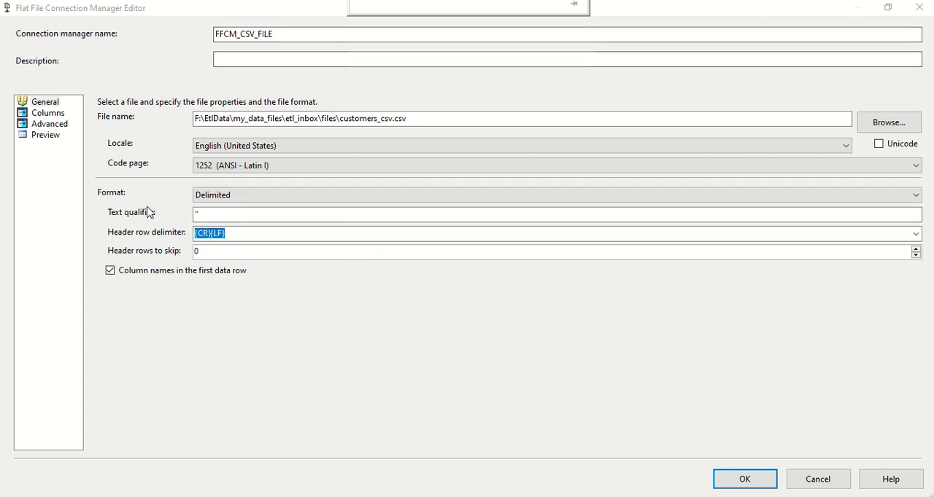
click(254, 200)
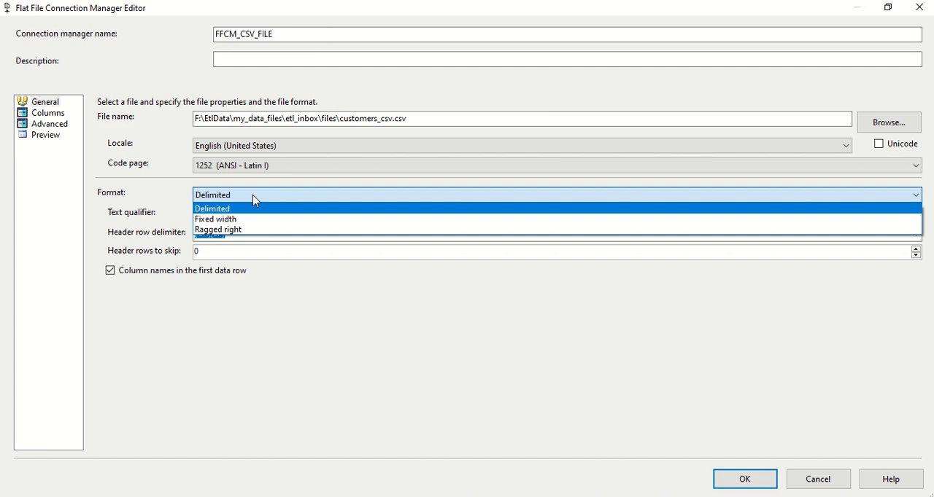
click(151, 200)
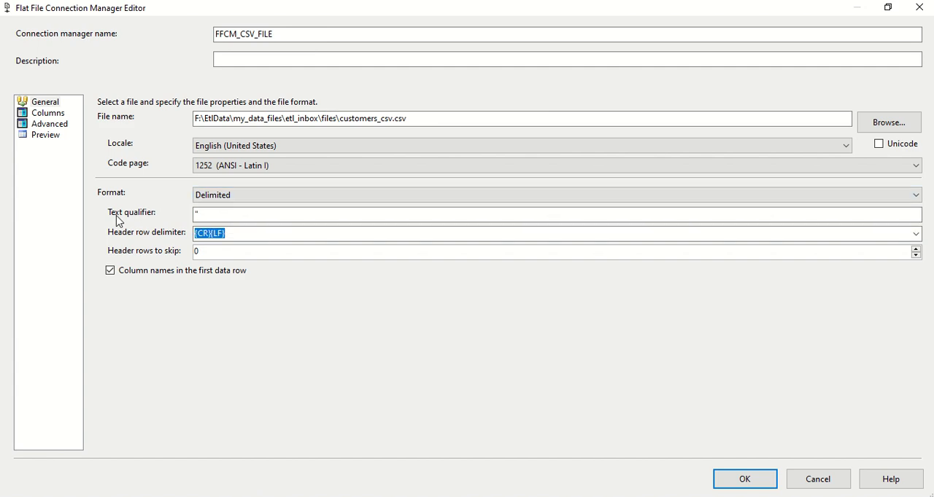
Step: Check the text qualifier against the quoted addresses in customers_csv.csv, and review the header row delimiter
click(215, 215)
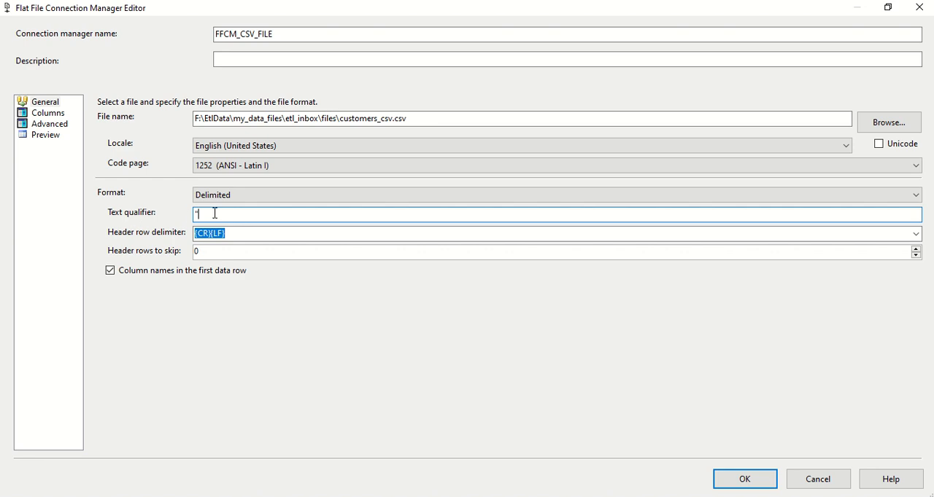
click(543, 493)
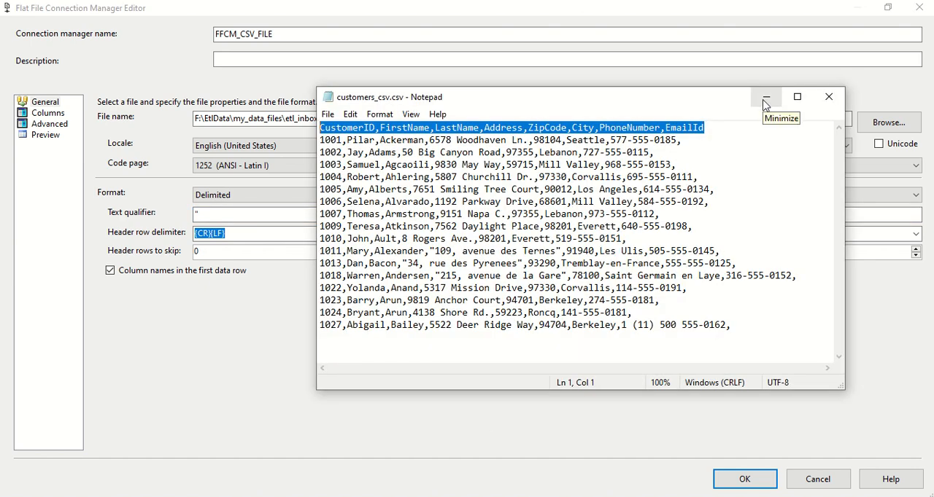
click(765, 101)
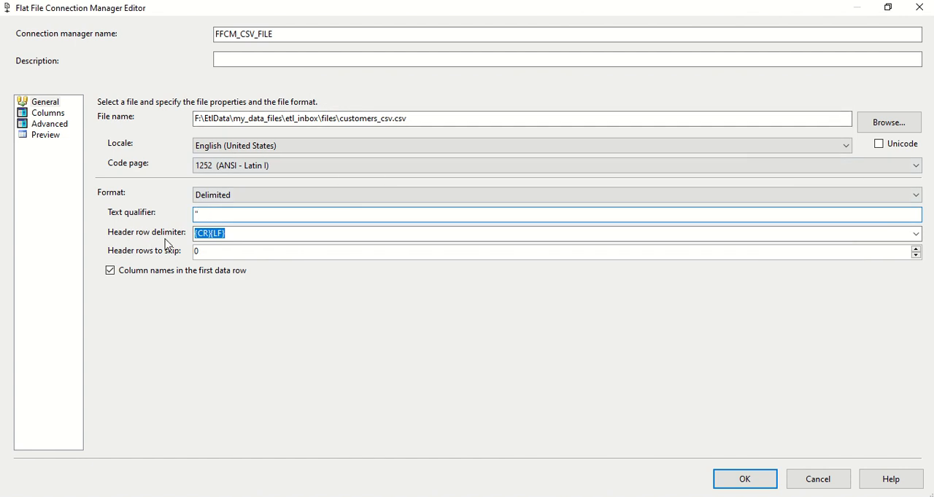
click(292, 232)
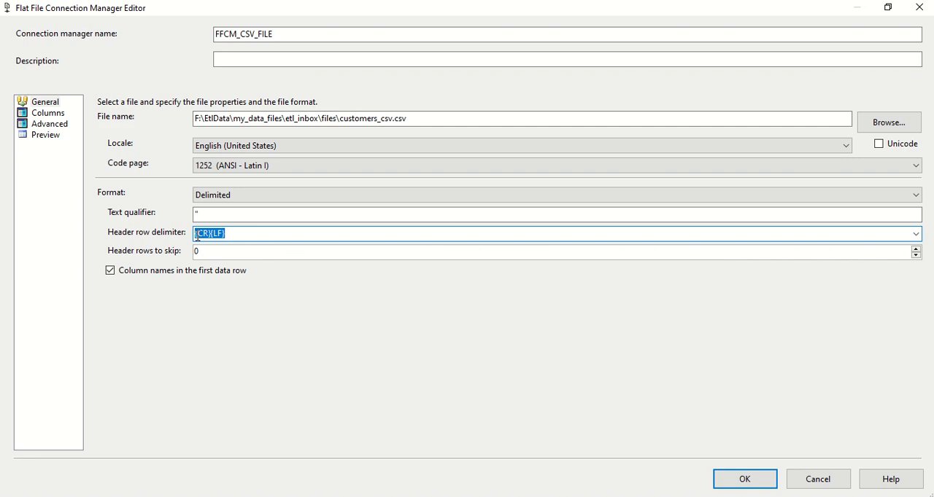
click(197, 235)
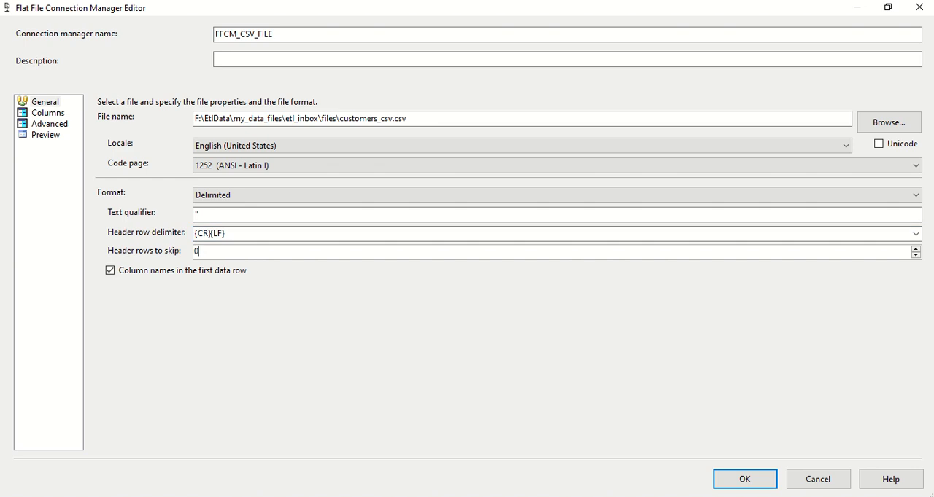
Step: Compare the header-rows-to-skip and first-row column names settings with the header line of customers_csv.csv
click(474, 496)
click(321, 128)
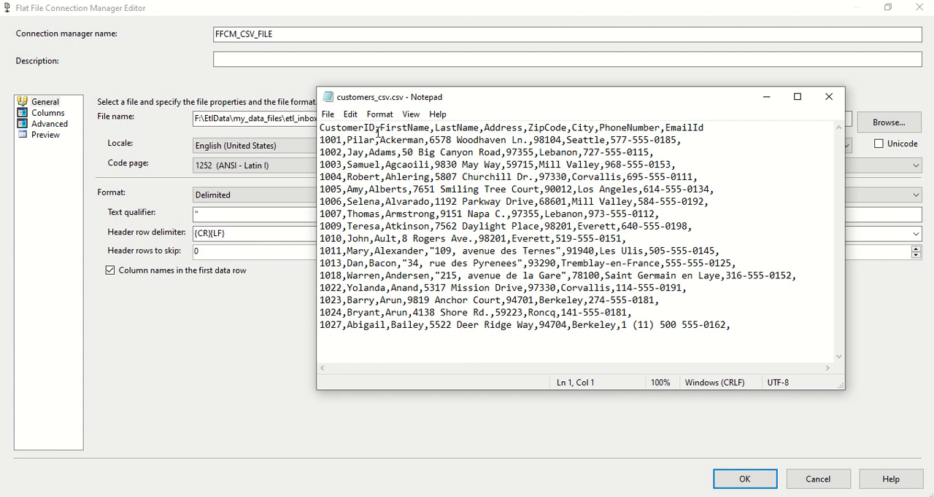
click(766, 97)
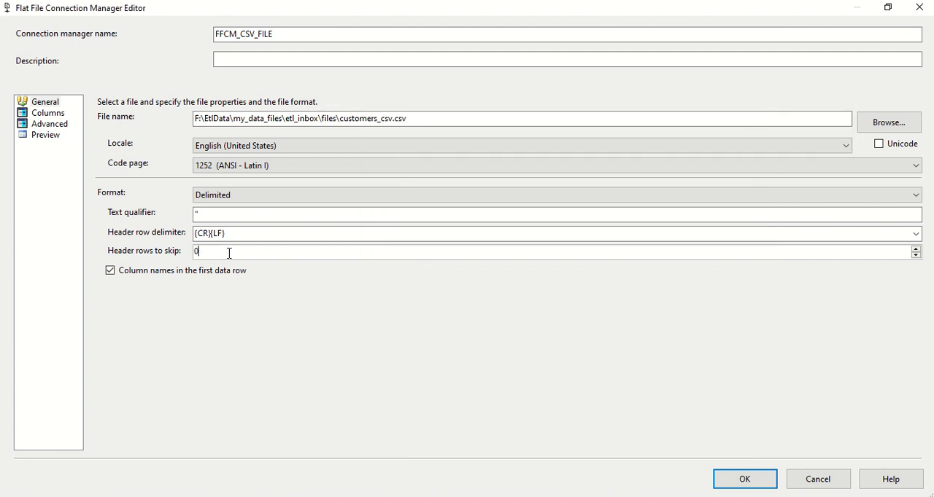
key(alt+Tab)
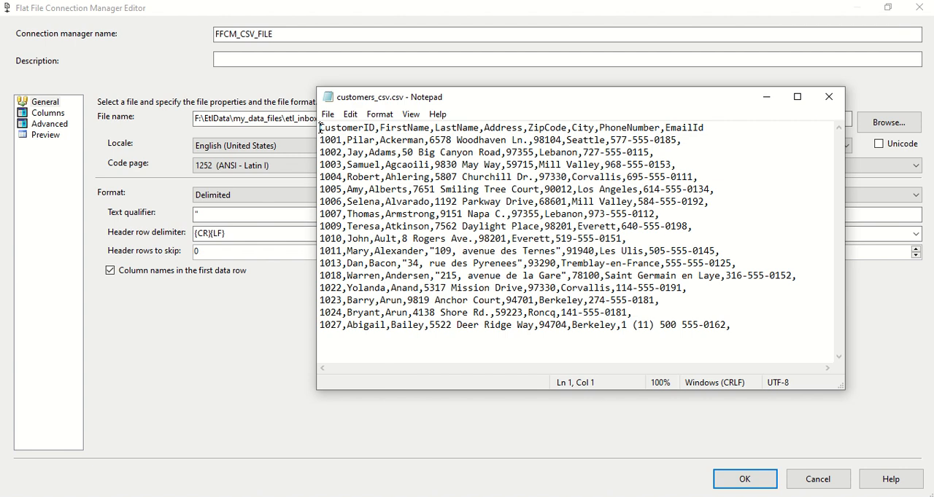
click(229, 328)
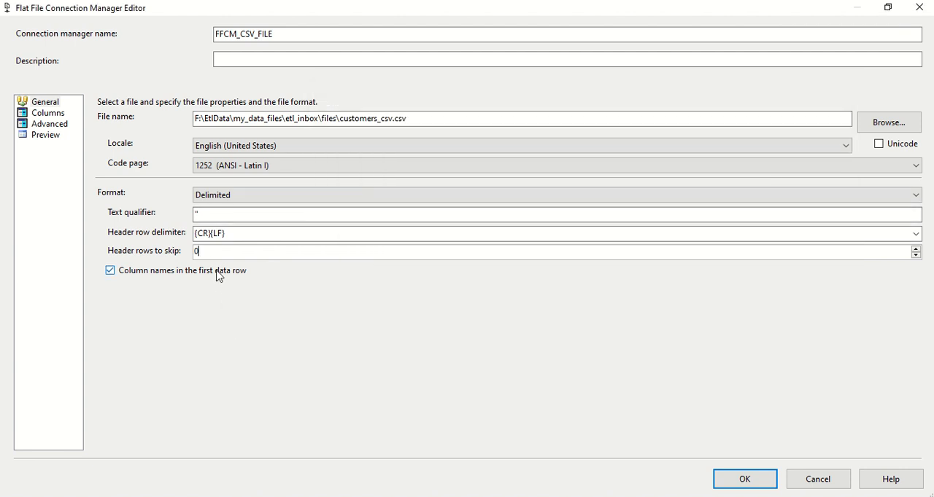
drag(212, 252, 189, 253)
key(alt+Tab)
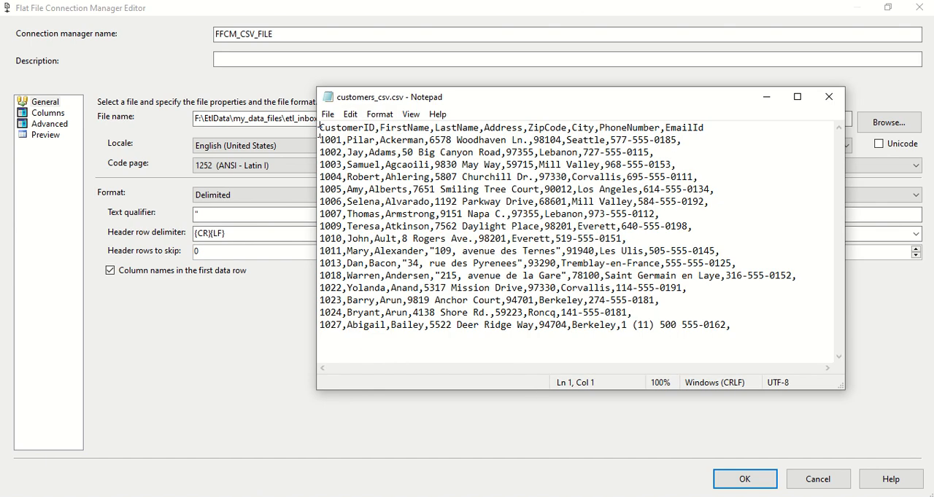
drag(318, 129, 737, 132)
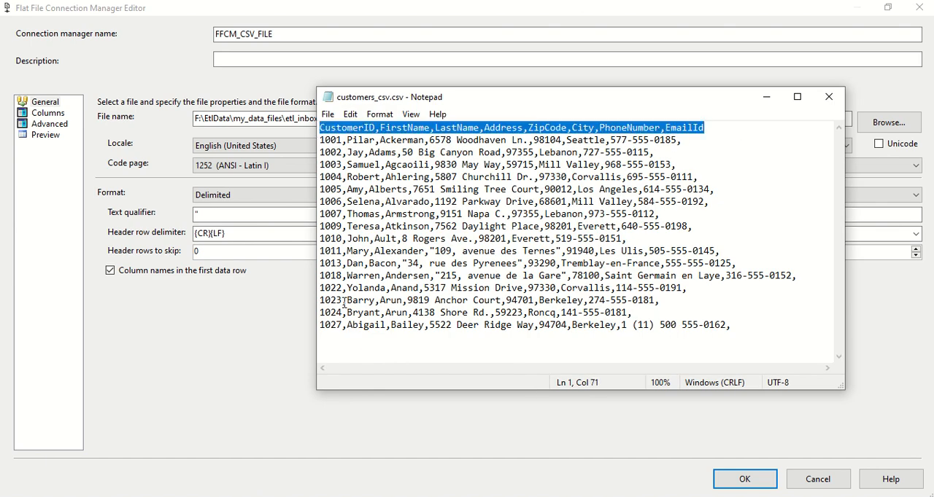
click(212, 353)
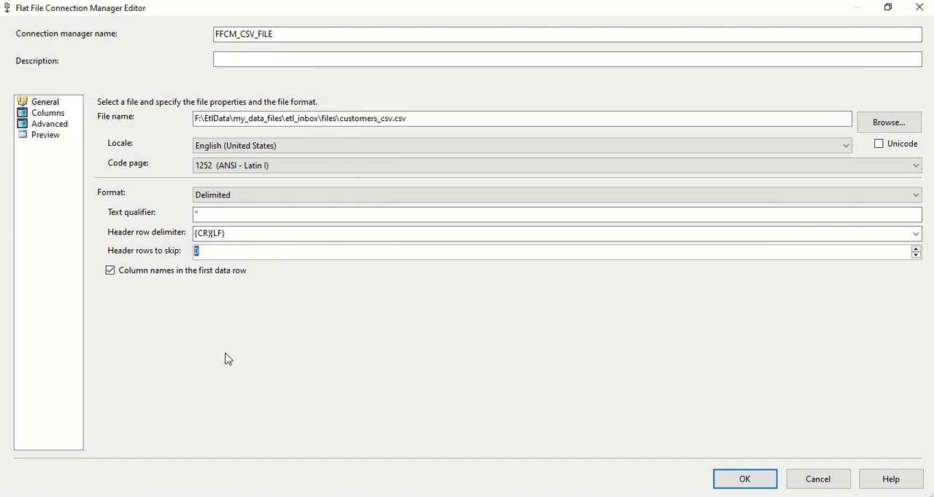
Step: Review the row delimiter options for the source file and compare the setting with the header row delimiter
click(48, 113)
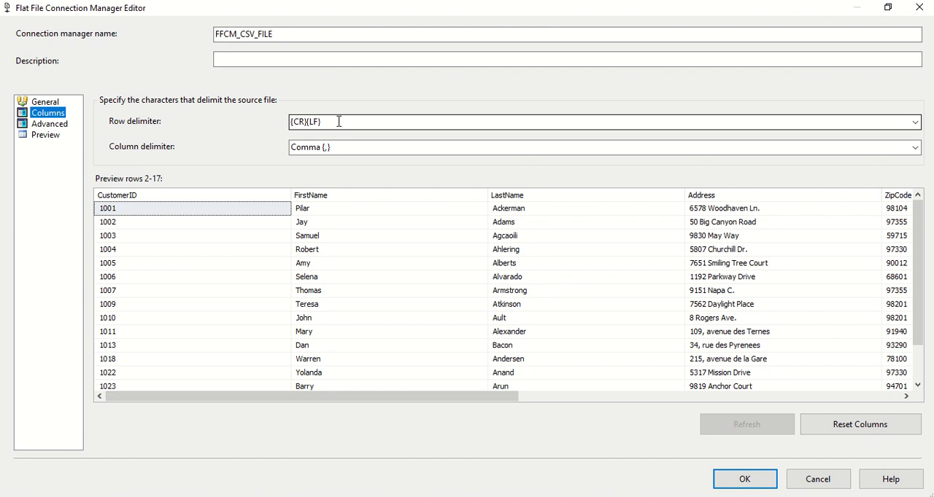
click(817, 126)
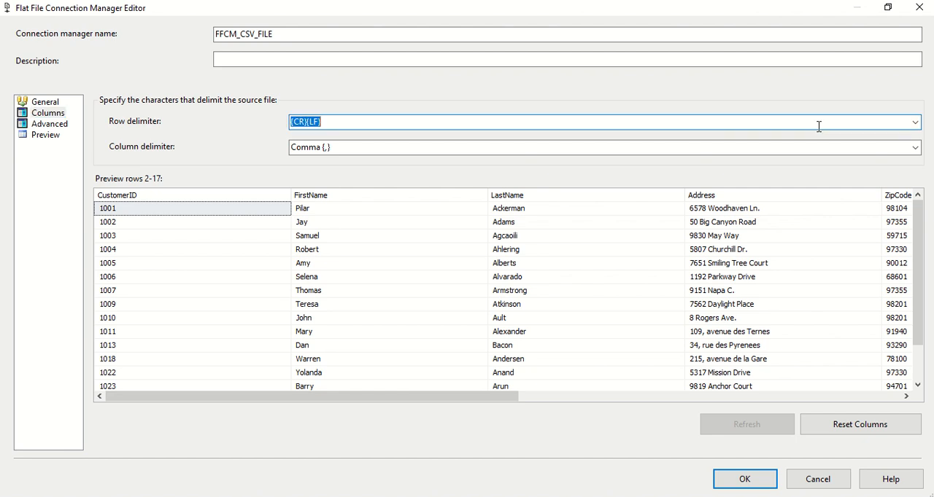
click(915, 123)
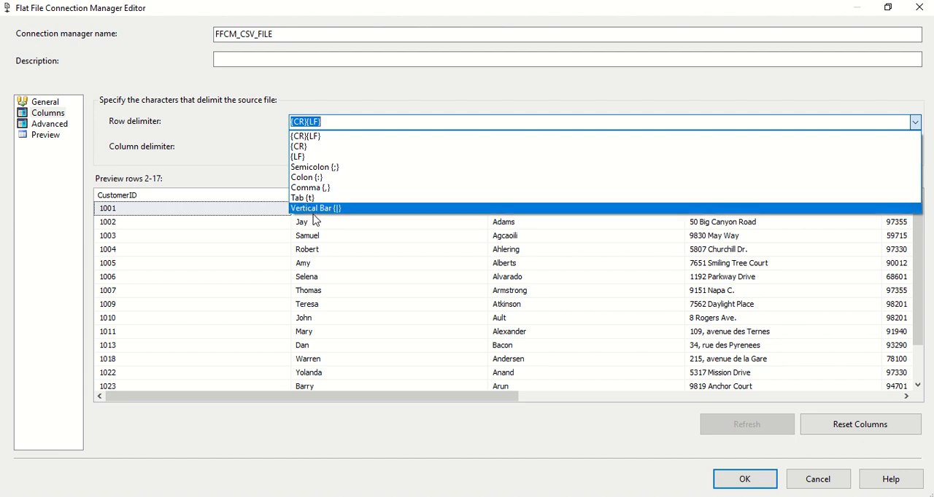
click(221, 130)
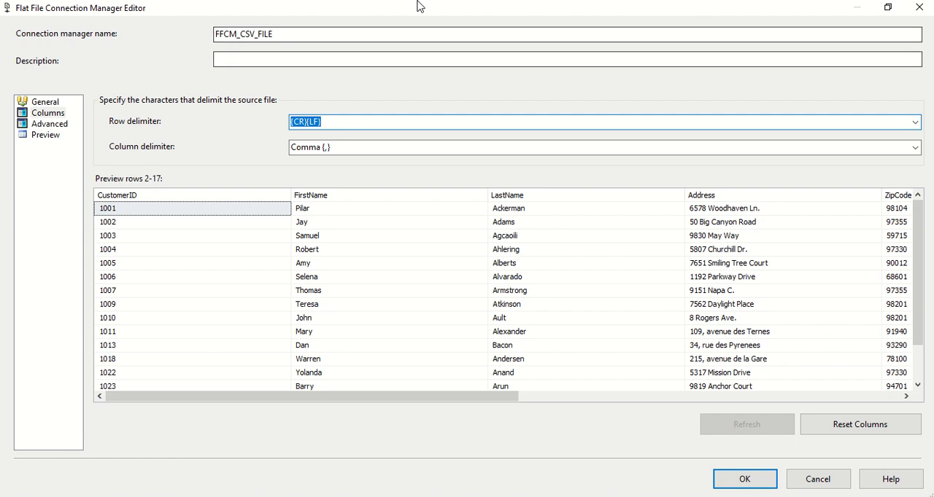
mouse_move(418, 5)
click(369, 32)
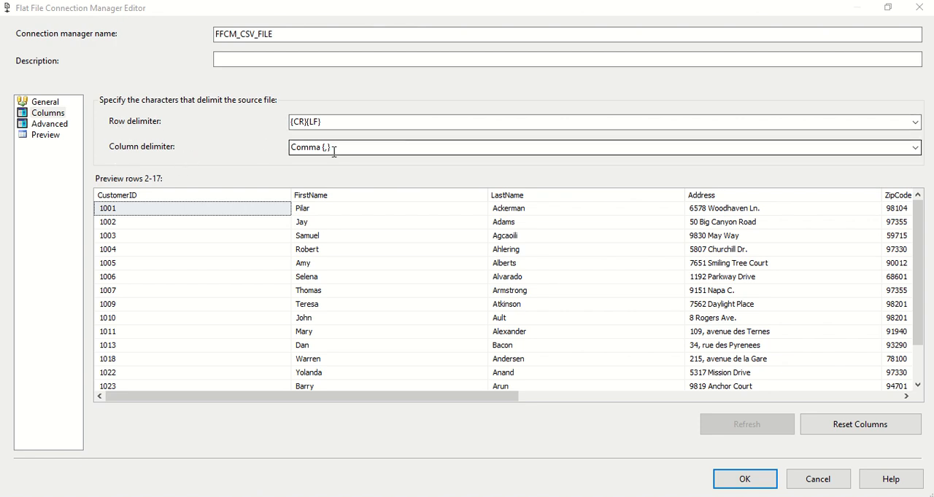
click(51, 105)
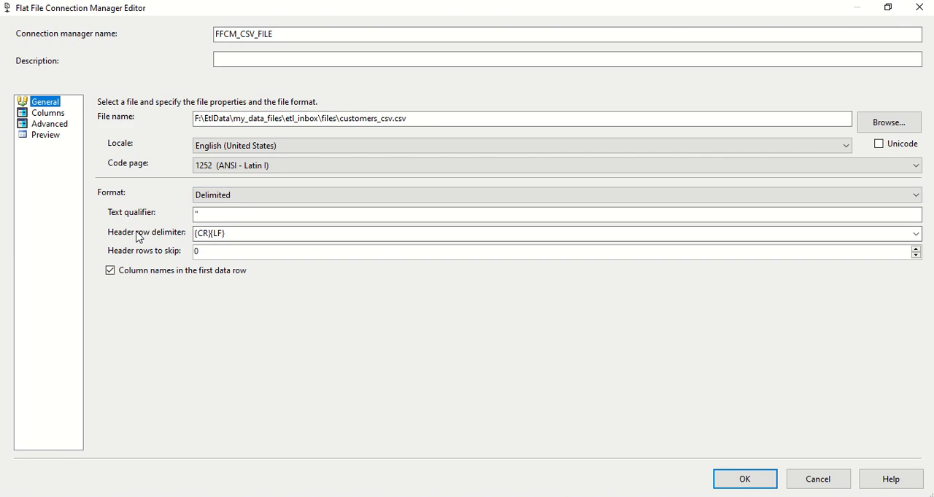
click(208, 233)
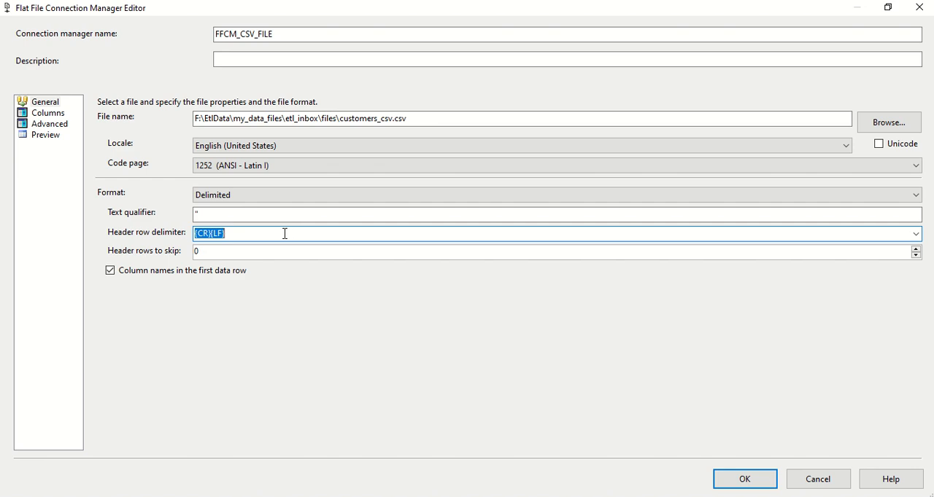
Step: Review the available column delimiter options and the preview rows of the customer file
click(49, 113)
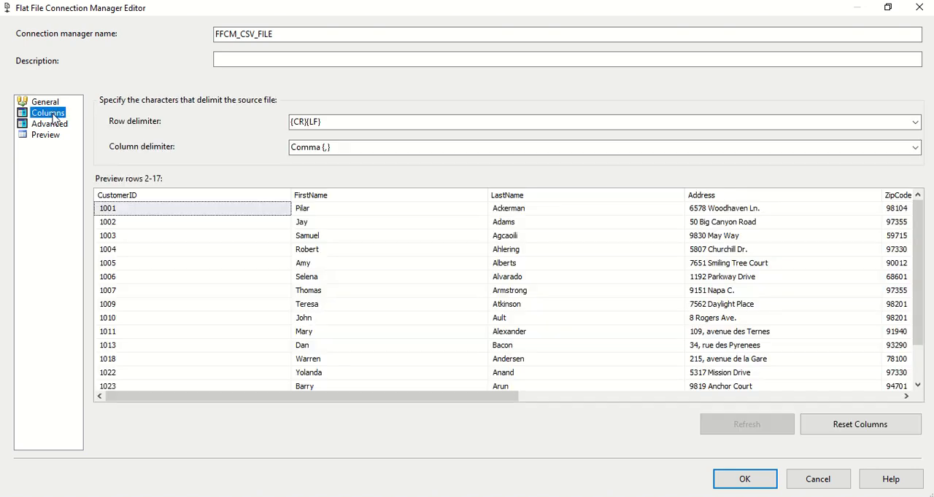
click(385, 150)
click(915, 148)
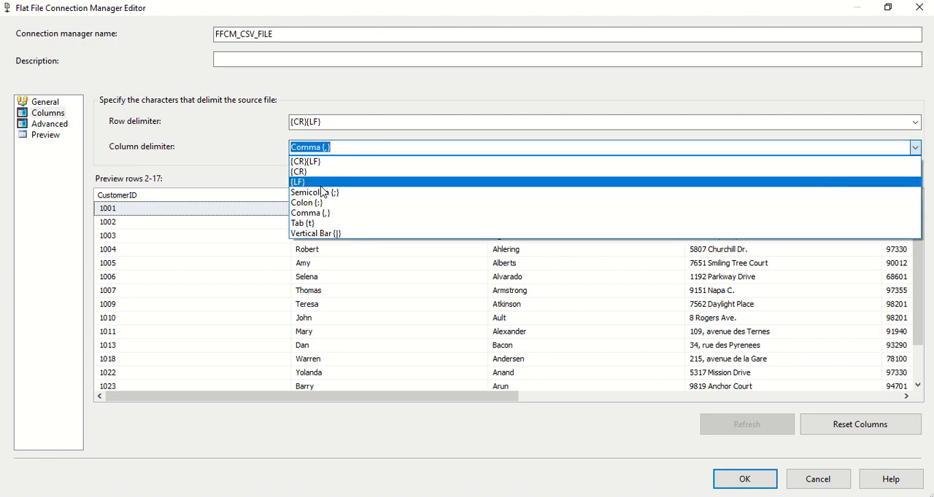
click(200, 149)
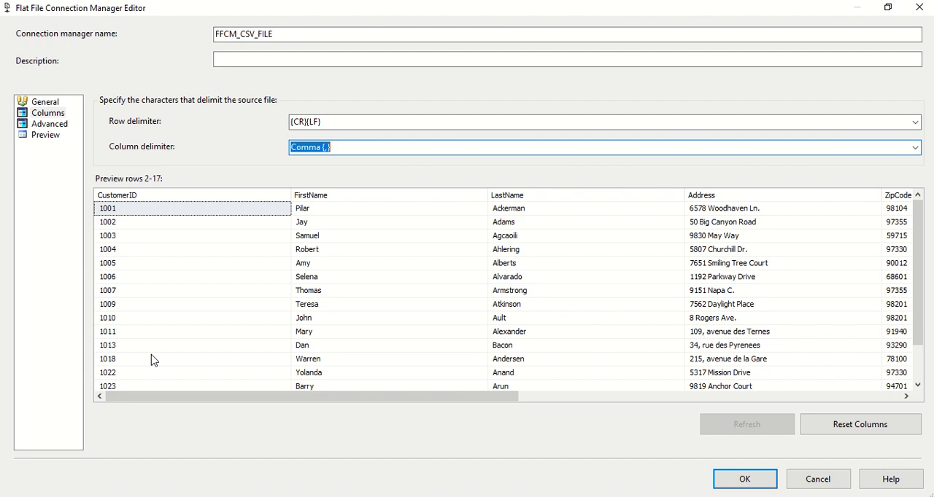
drag(154, 400, 126, 397)
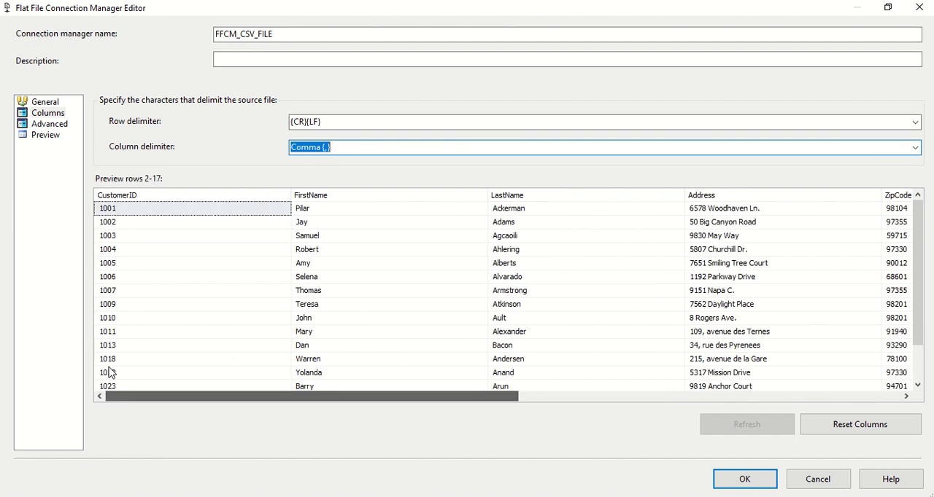
Step: Examine the advanced properties of each file column, going from EmailId back up to CustomerID
click(45, 124)
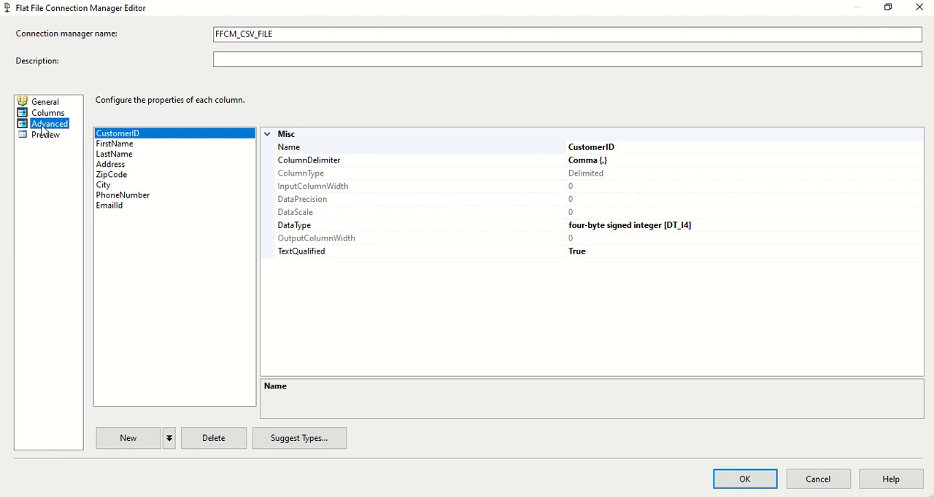
click(128, 207)
click(125, 196)
click(117, 185)
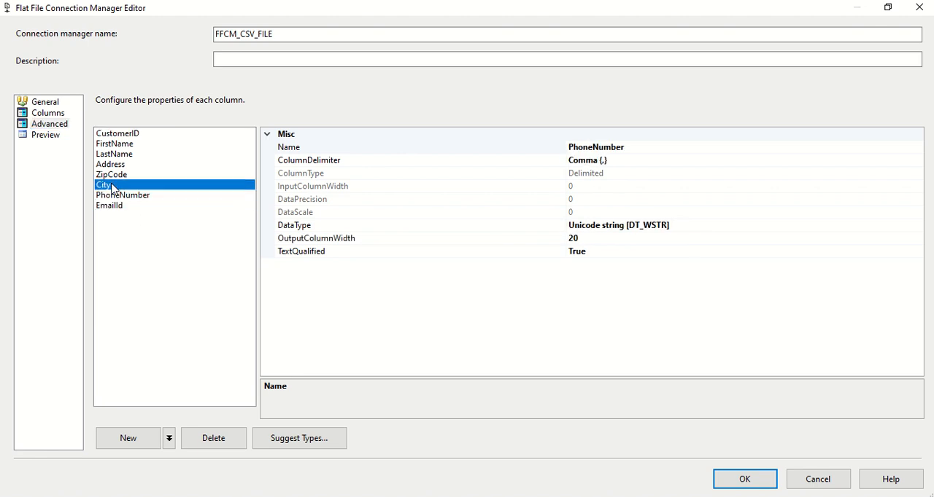
click(115, 175)
click(118, 165)
click(120, 154)
click(122, 144)
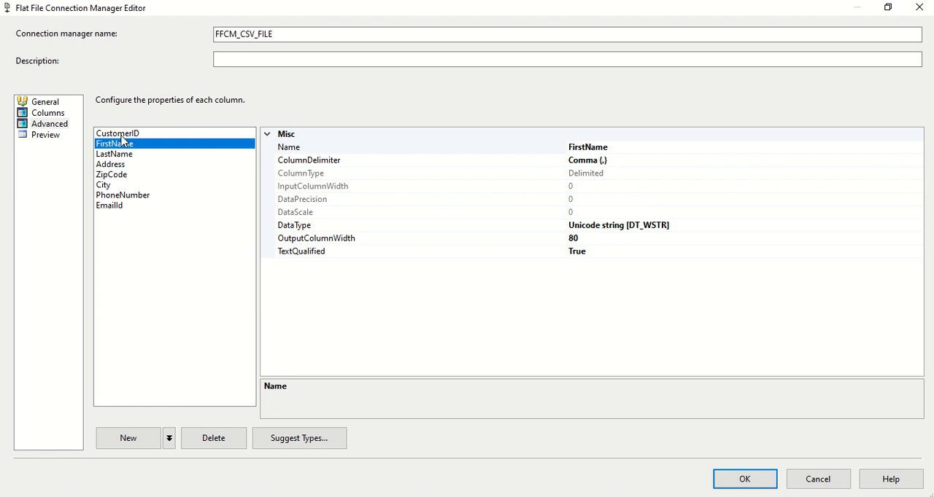
click(121, 135)
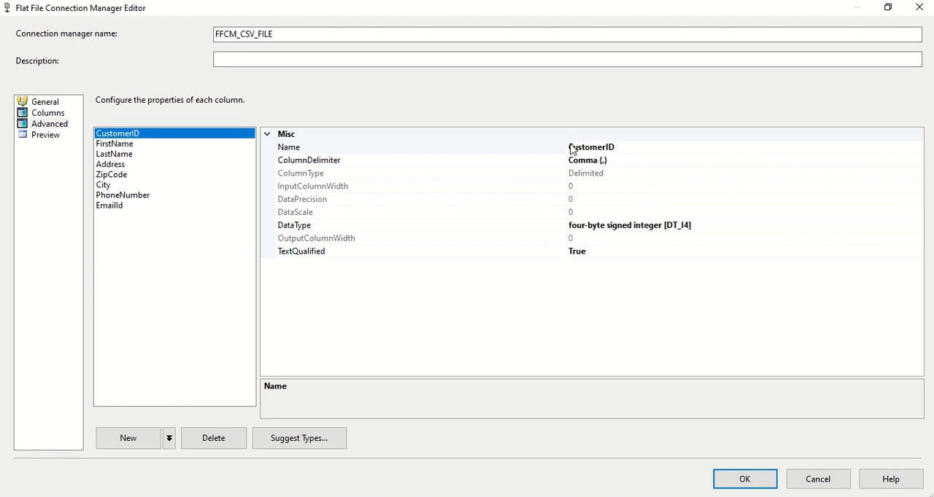
Step: Make the property names fully readable and check CustomerID's name, text qualification and delimiter against the file-level column delimiter
drag(566, 139, 391, 143)
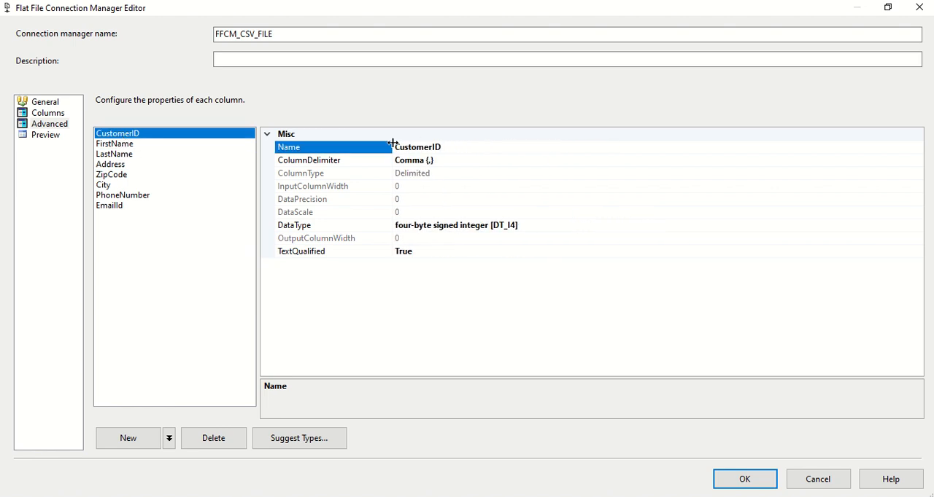
click(348, 253)
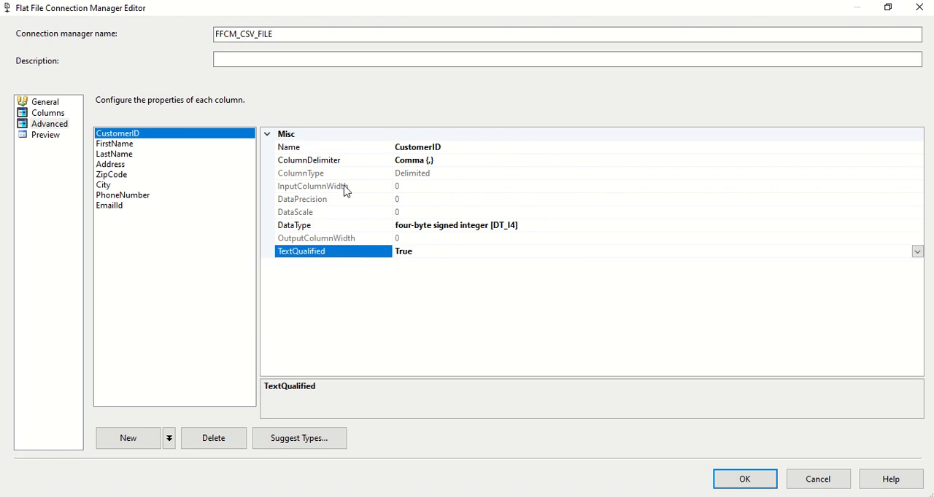
click(413, 147)
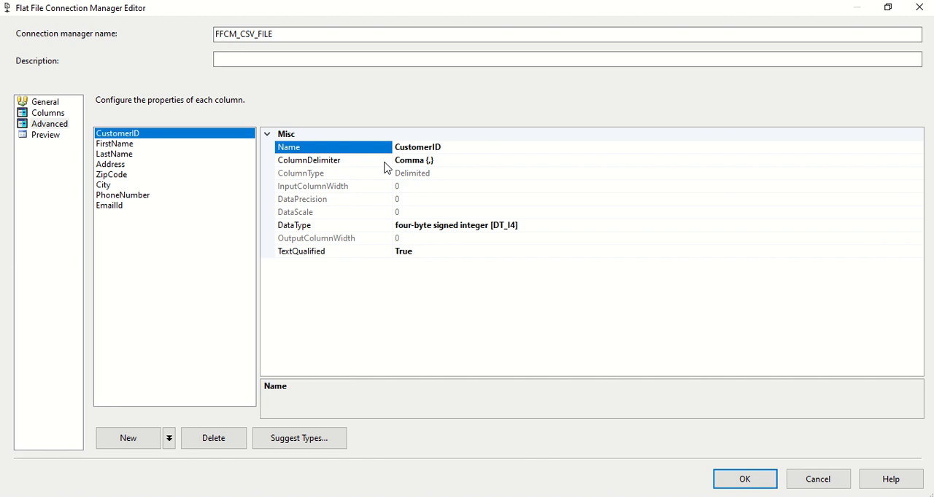
click(446, 161)
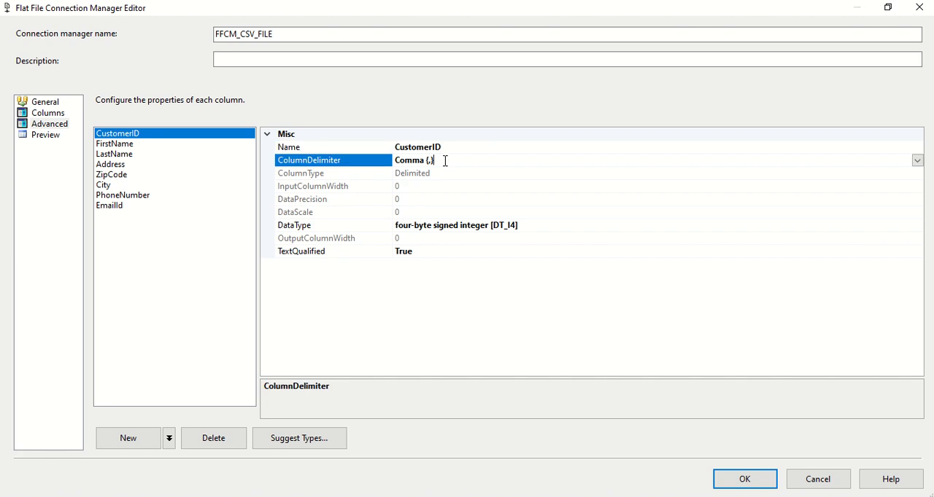
click(53, 114)
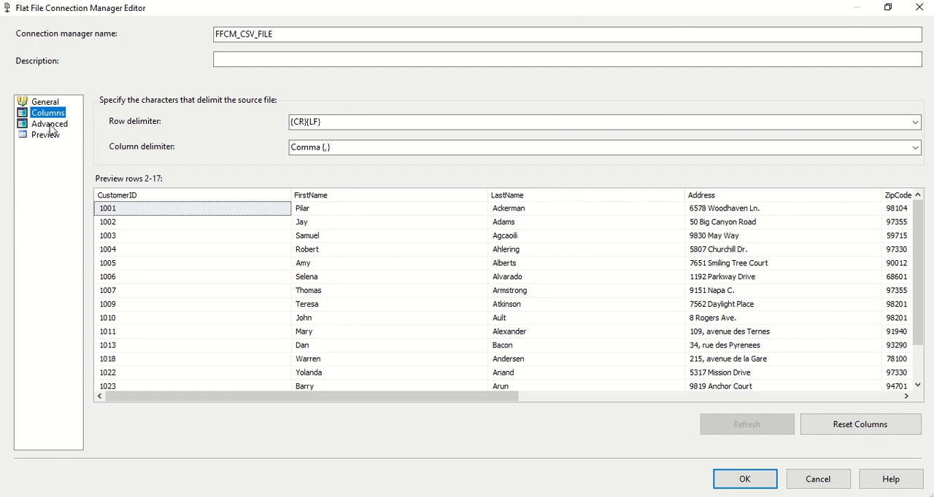
click(50, 124)
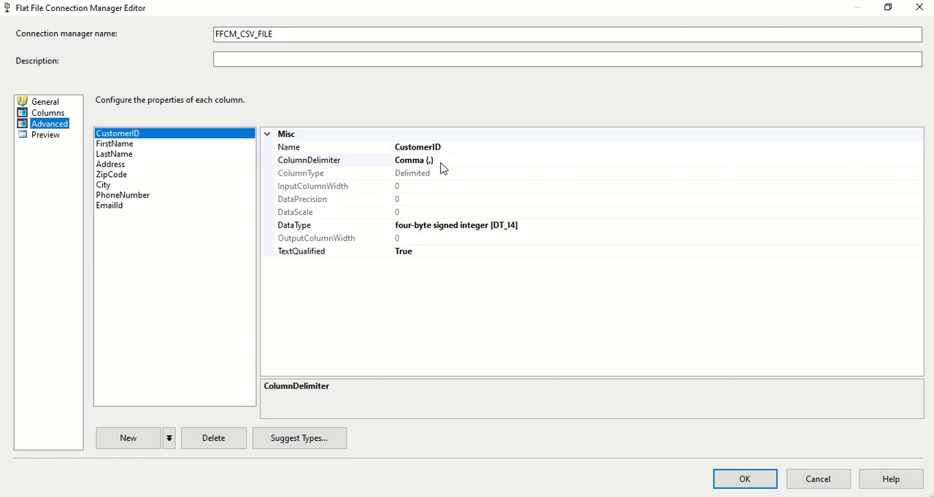
click(441, 163)
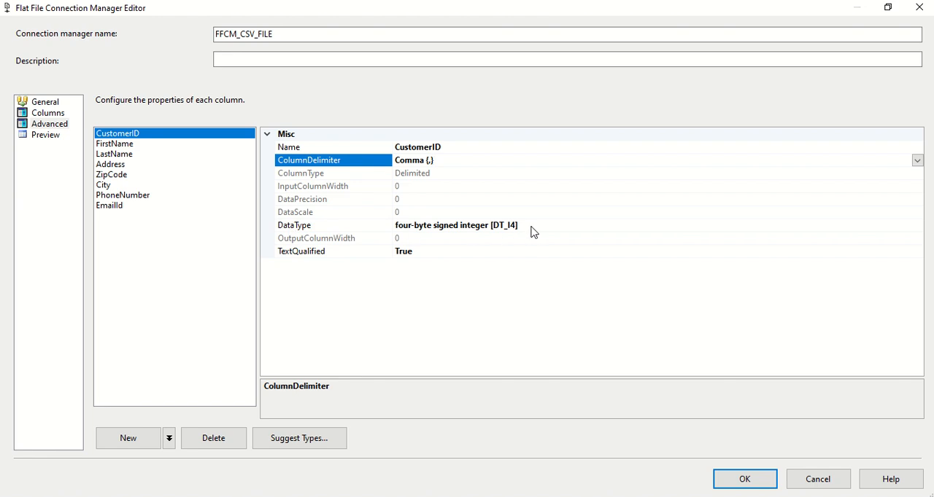
Step: Close the connection manager editor and arrange the smaller Visual Studio window beside the FilesData column list in SQL Server Management Studio
double_click(253, 12)
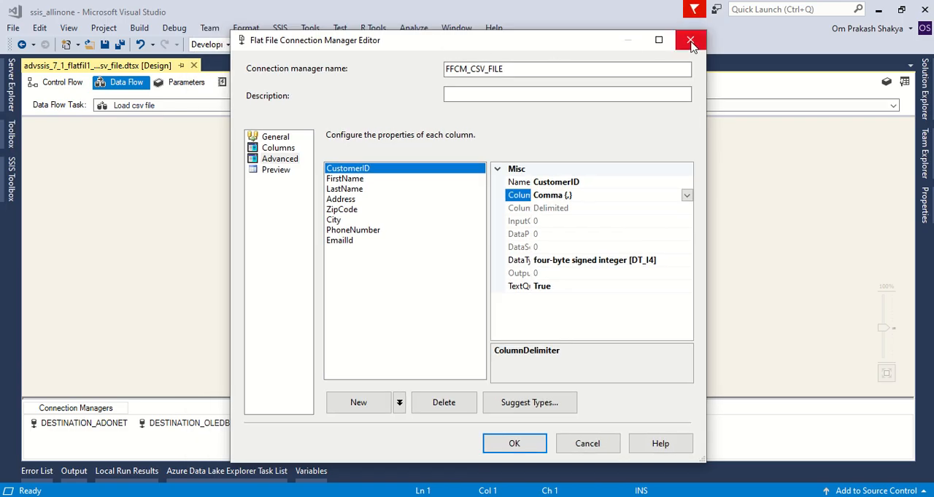
click(690, 42)
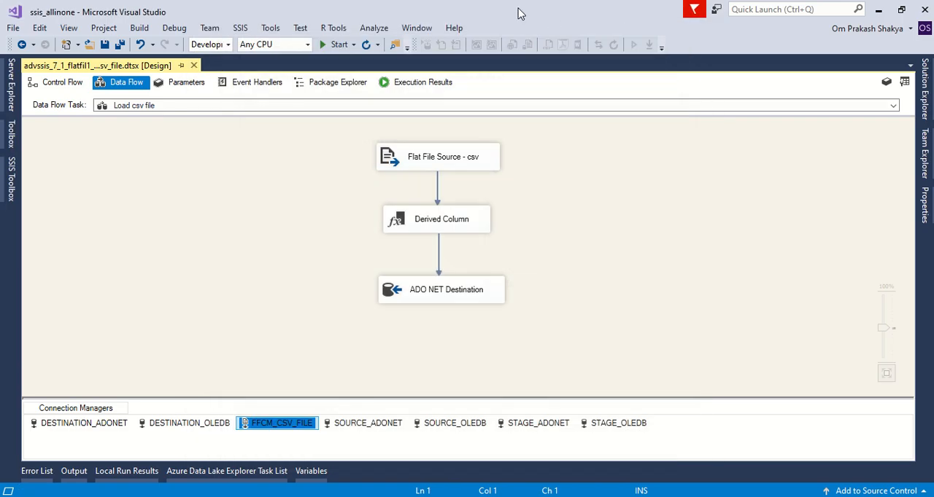
double_click(256, 15)
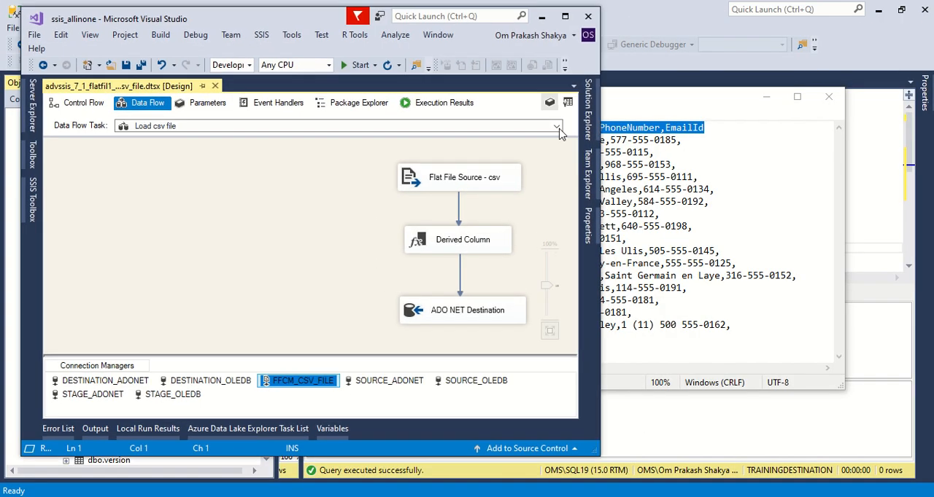
click(891, 183)
click(467, 496)
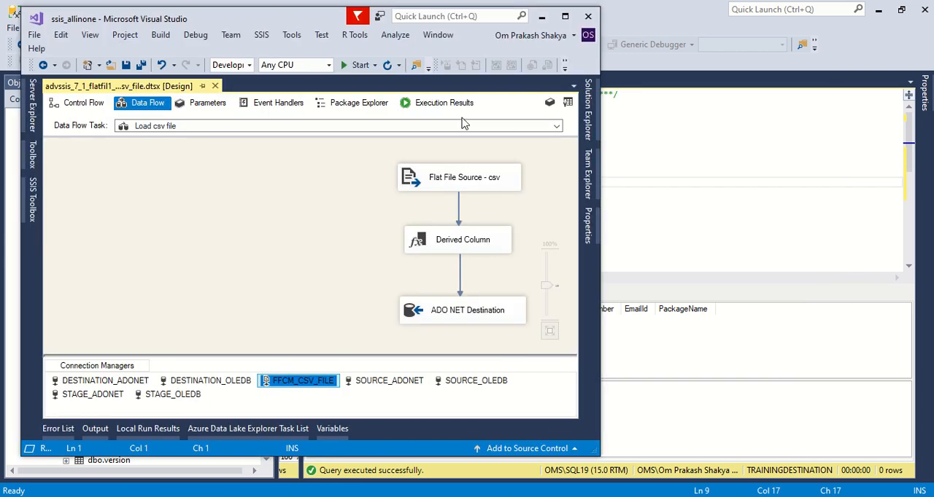
drag(226, 24, 492, 33)
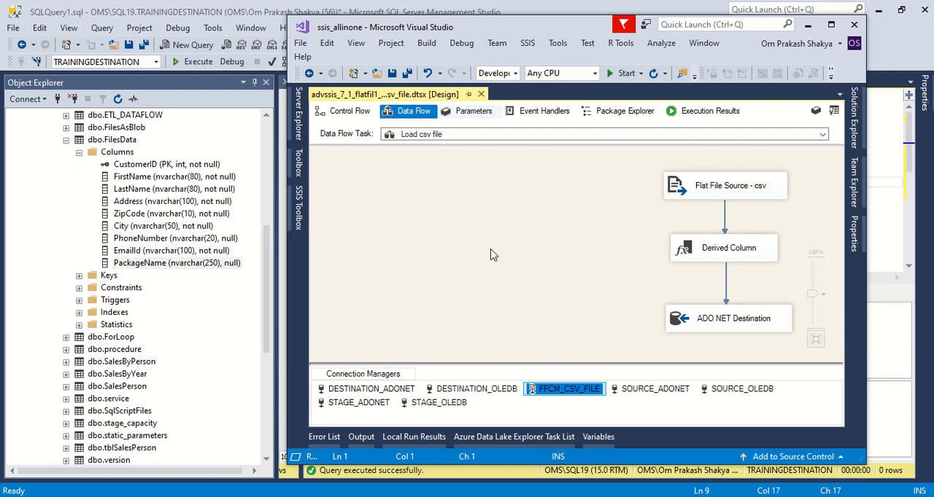
Step: Reopen the FFCM_CSV_FILE connection manager and bring up its advanced column properties beside the FilesData table columns
double_click(551, 390)
mouse_move(417, 32)
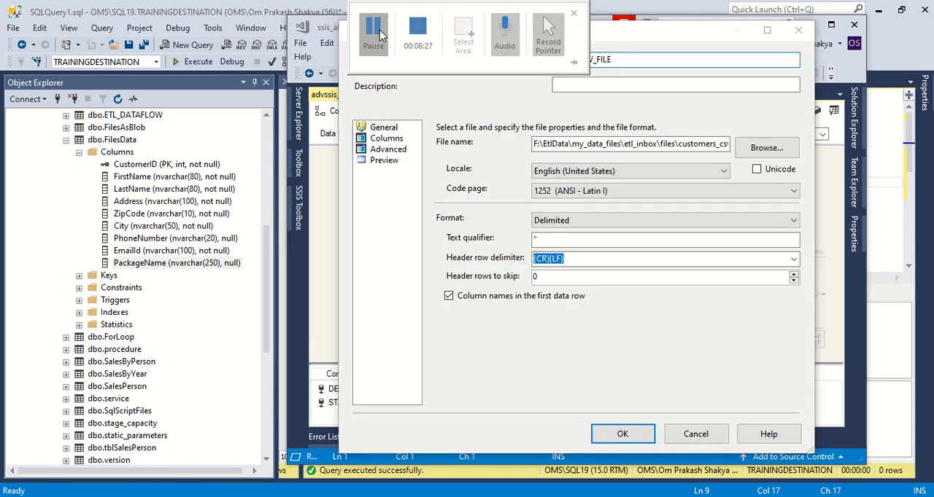
click(385, 139)
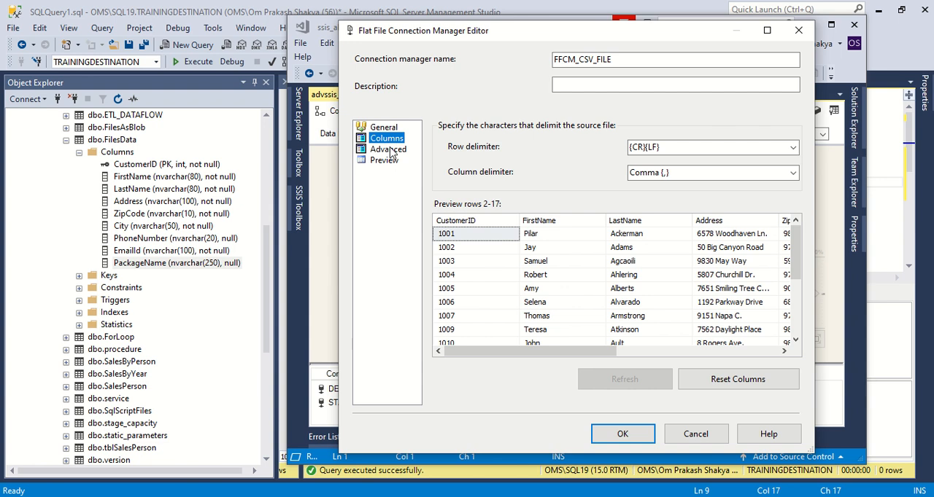
click(388, 150)
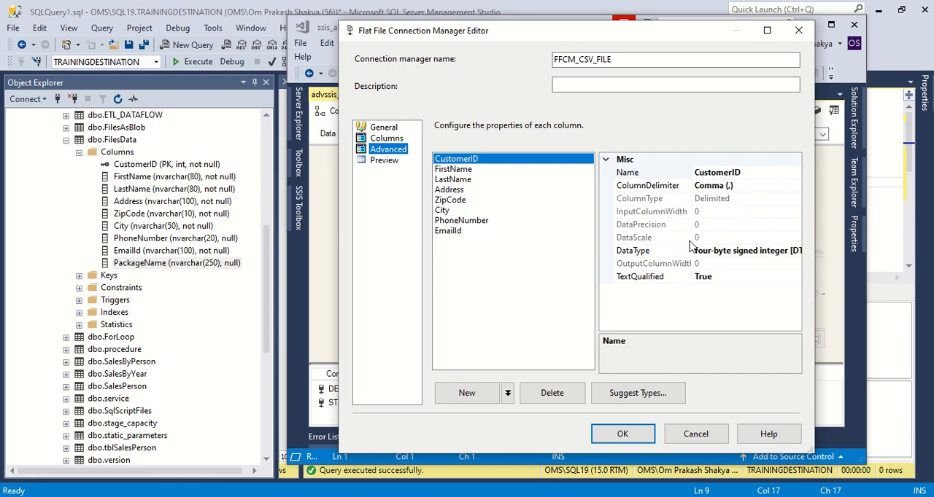
Step: Review the data types available for the CustomerID file column, including the integer and Unicode string types, without changing the selection
click(788, 251)
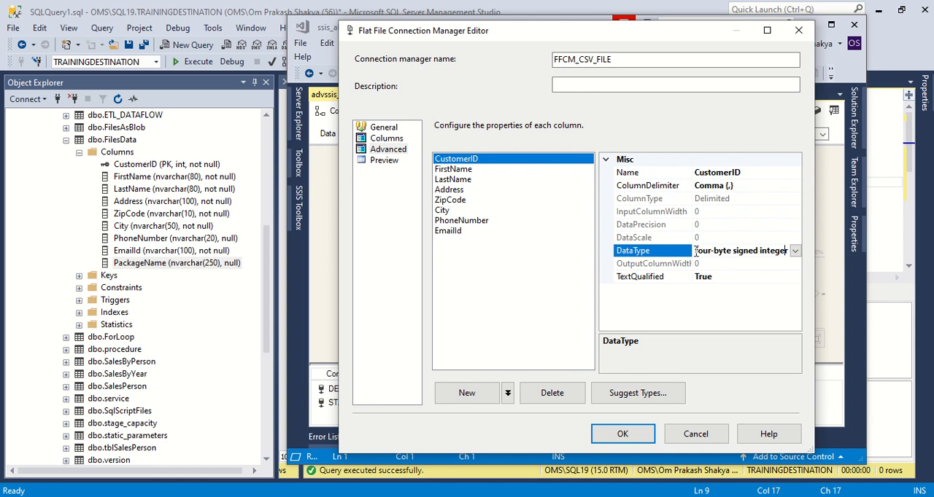
click(795, 250)
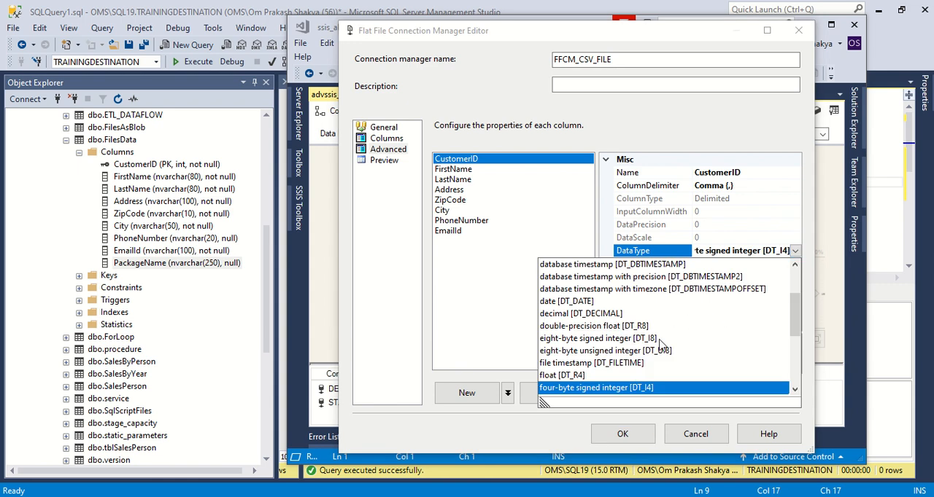
scroll(620, 350, down, 4)
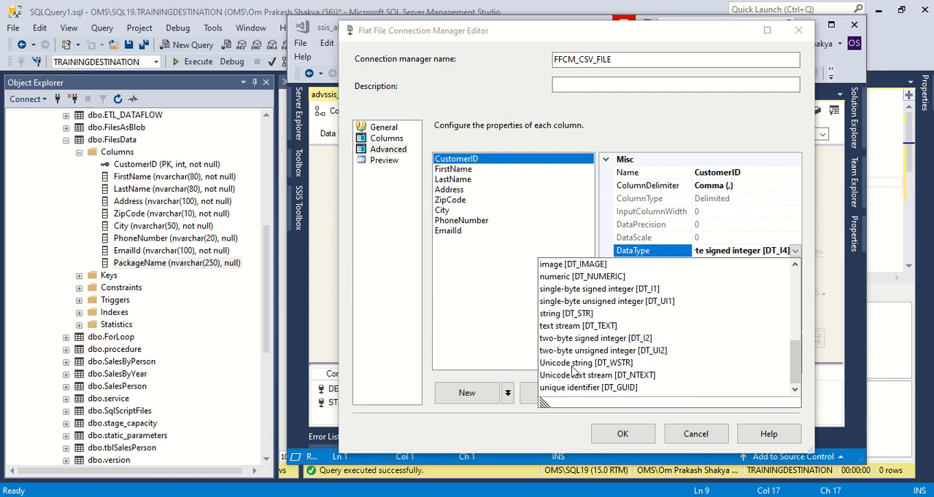
click(642, 121)
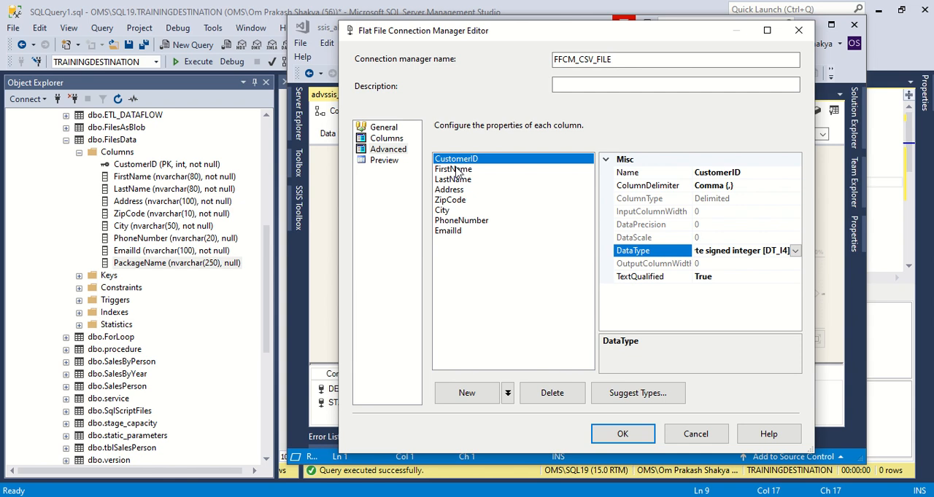
click(392, 152)
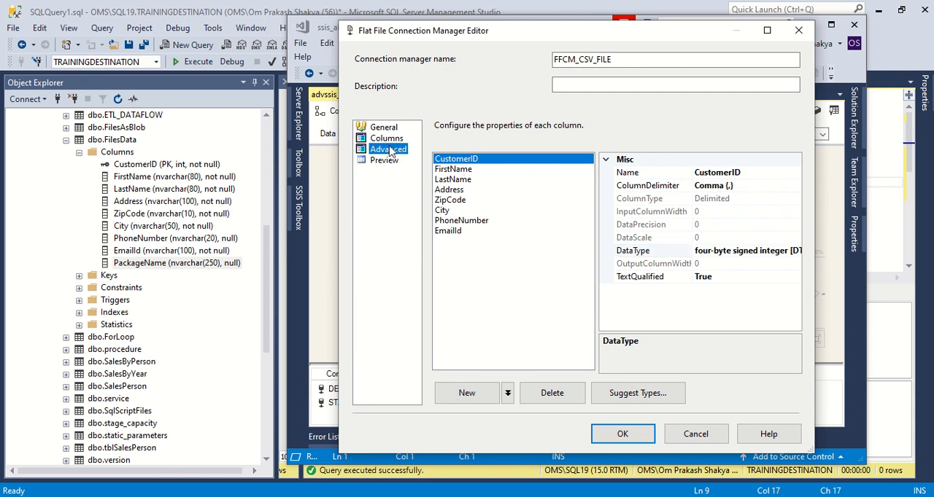
click(477, 162)
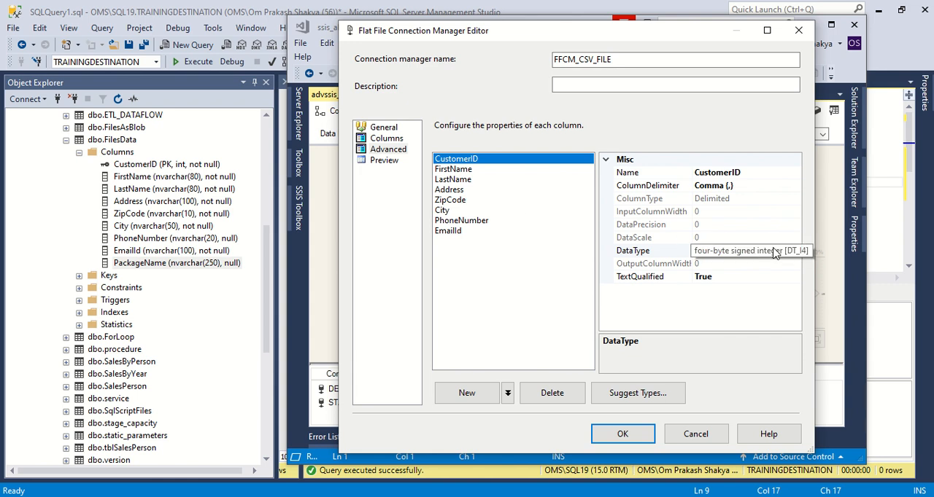
Step: Compare the data types and output widths of the FirstName through EmailId file columns with the FilesData table columns
click(458, 171)
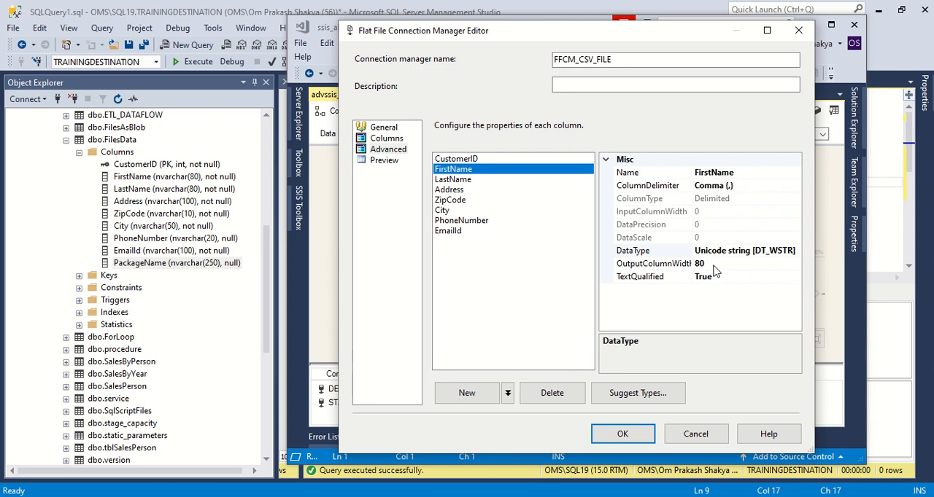
click(459, 180)
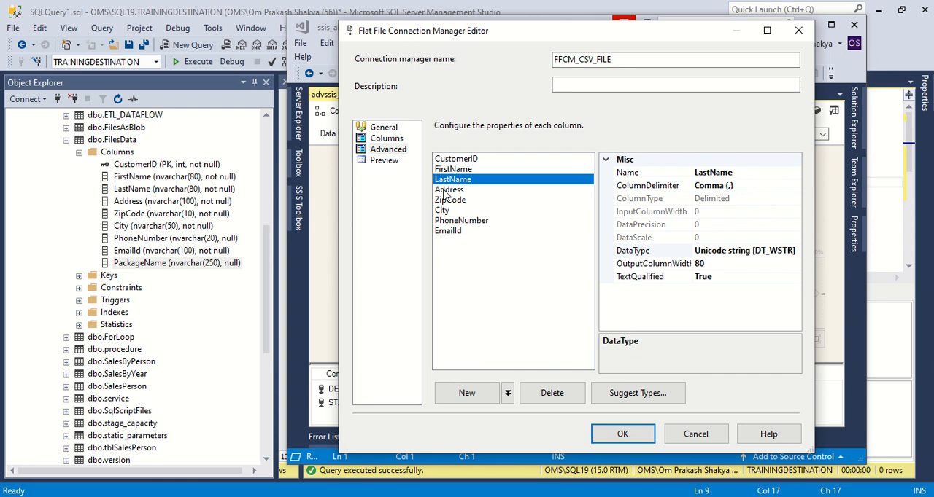
click(441, 191)
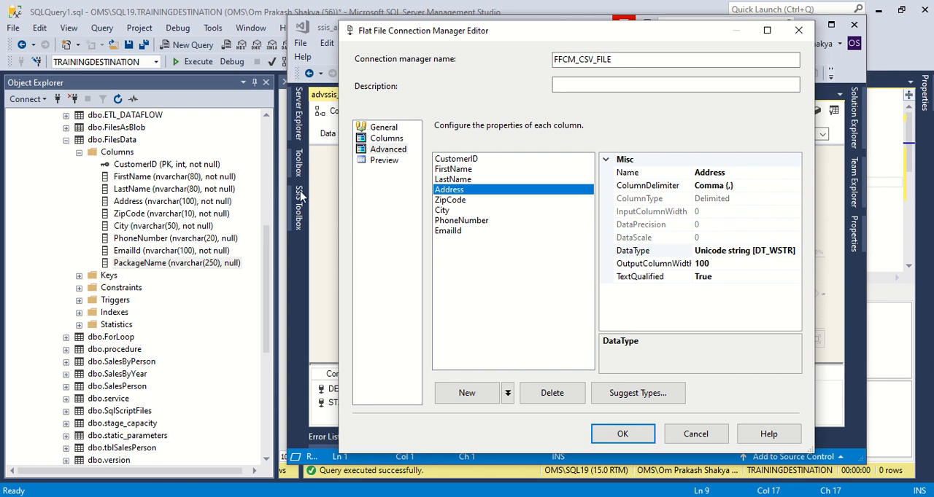
click(448, 200)
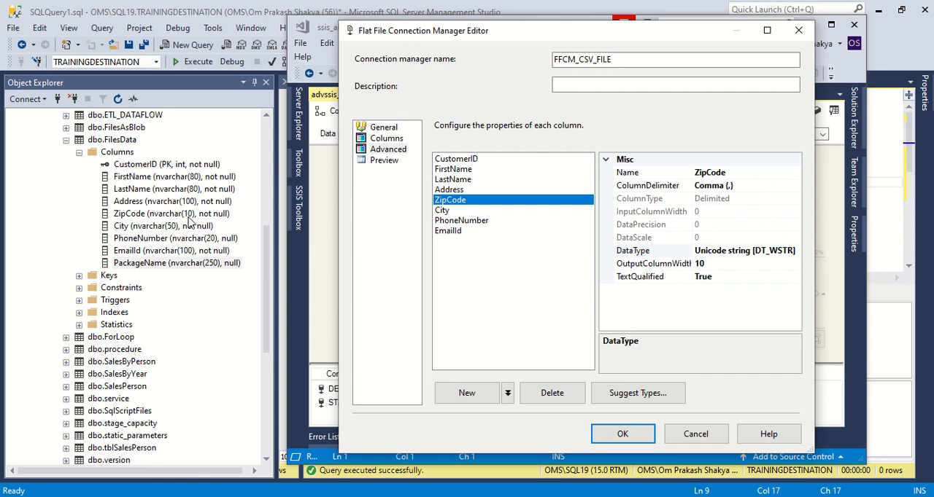
click(441, 211)
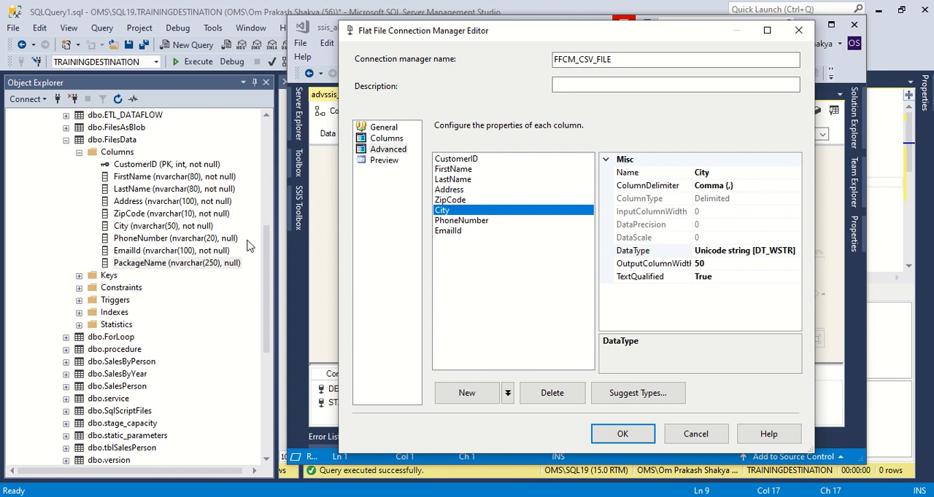
click(461, 221)
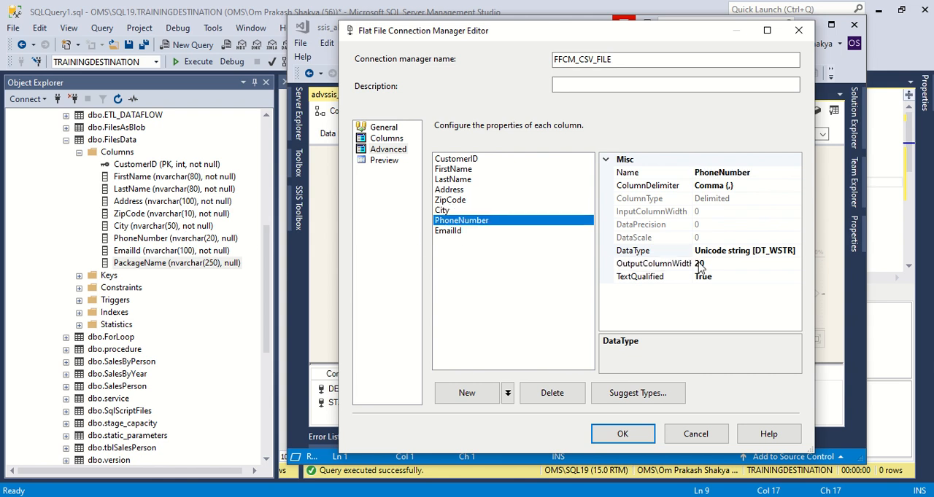
click(442, 232)
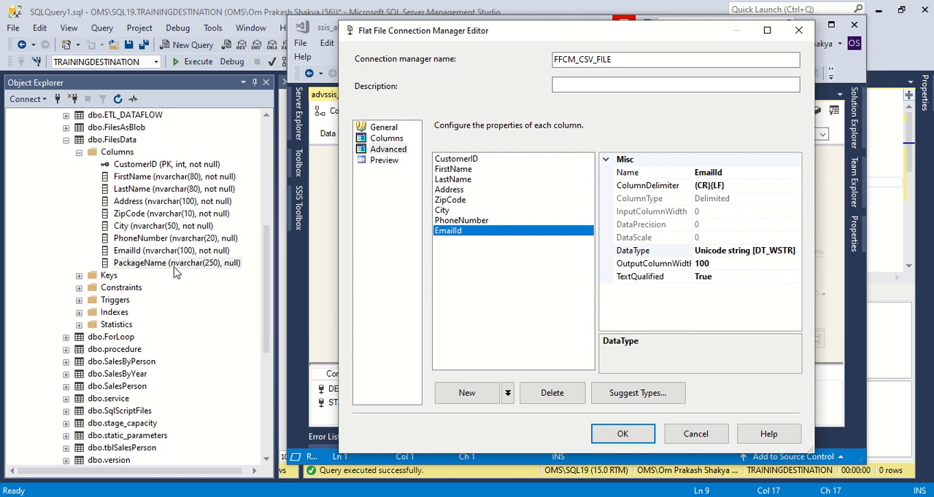
Step: Enlarge the connection manager editor and look through the previewed customer rows from start to end
mouse_move(421, 26)
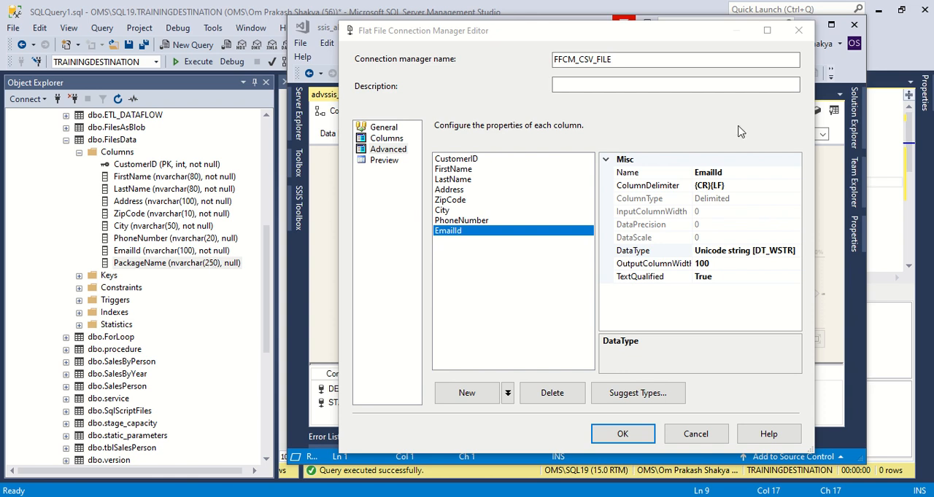
click(378, 161)
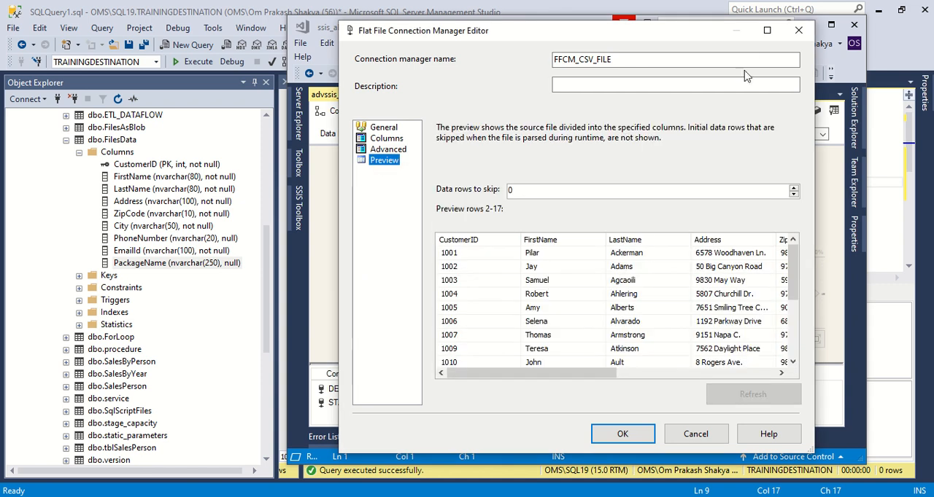
click(767, 30)
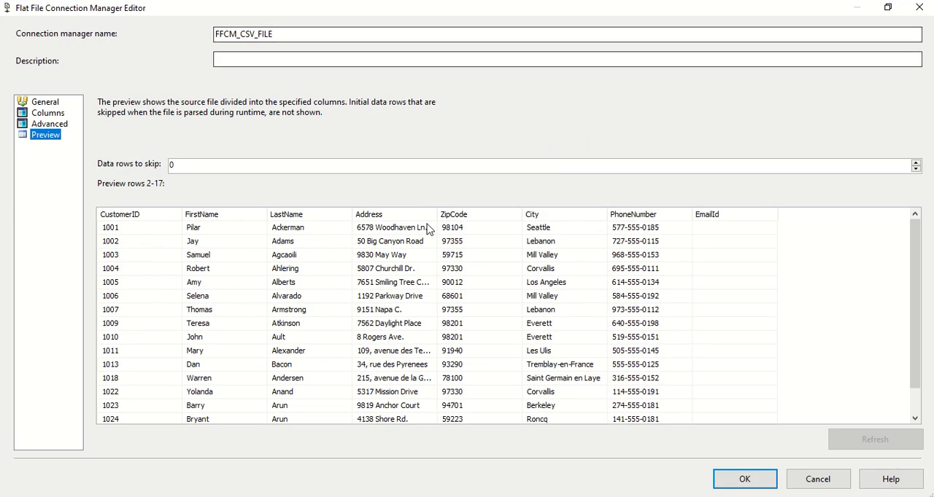
click(42, 126)
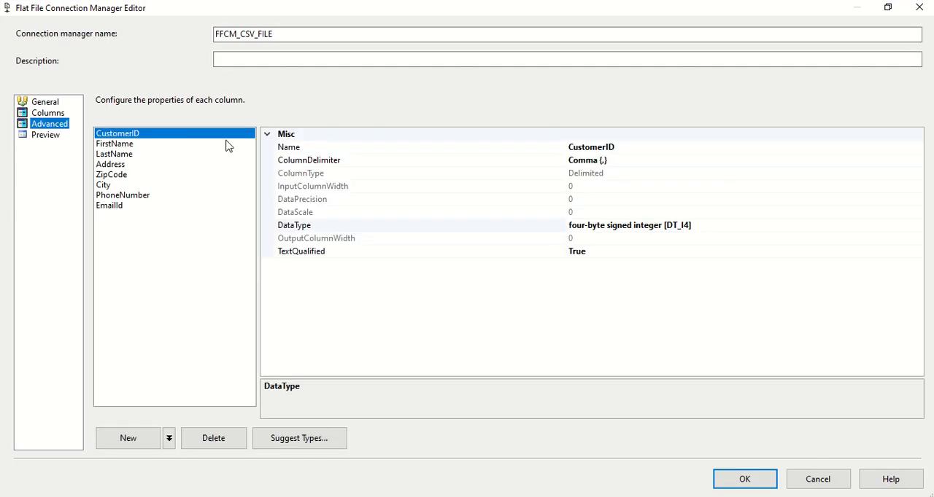
click(38, 136)
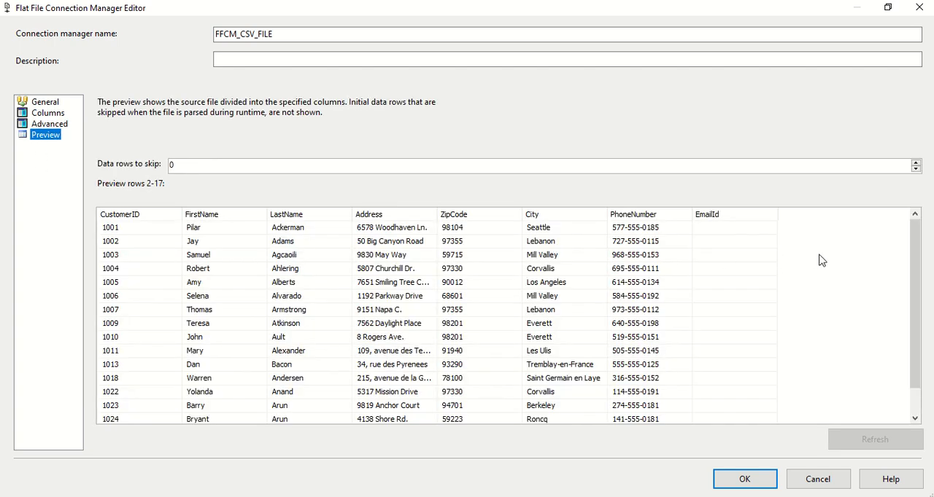
click(238, 166)
scroll(284, 285, down, 1)
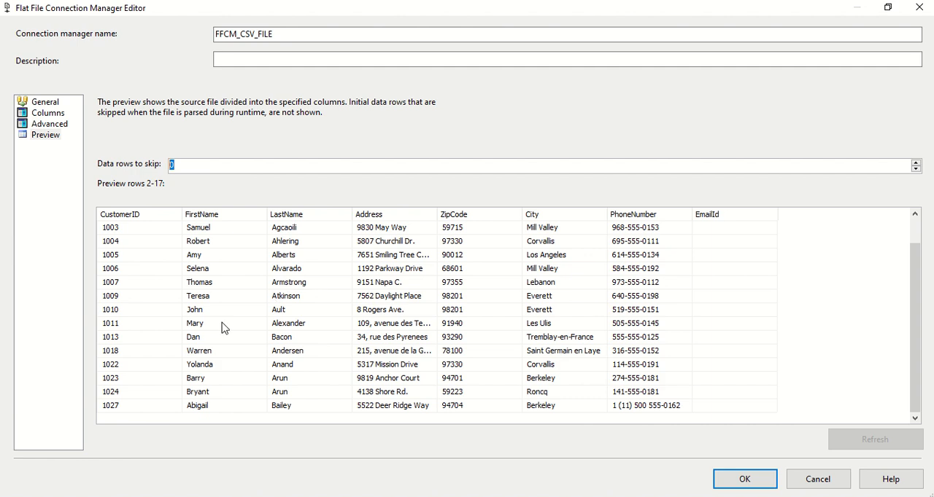
scroll(257, 288, up, 1)
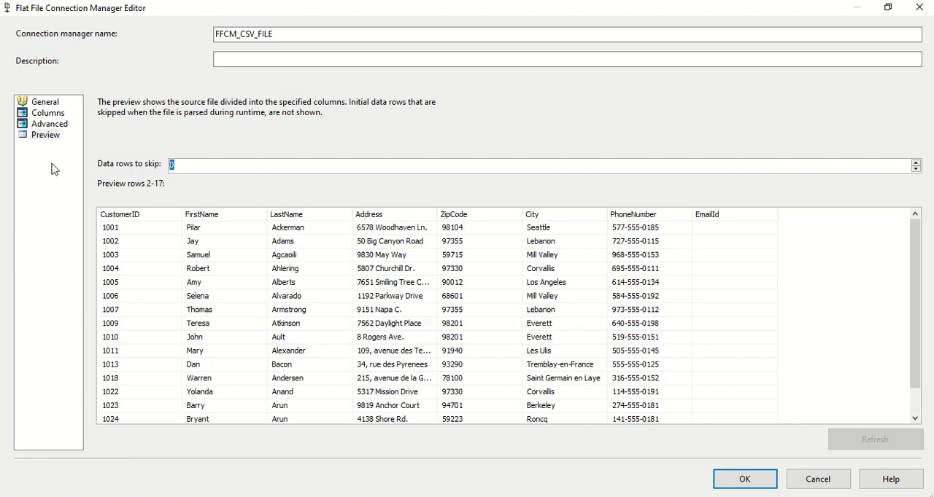
Step: Recheck the file format, the row and column delimiters and the EmailId column's properties, and close the connection manager without saving
click(46, 125)
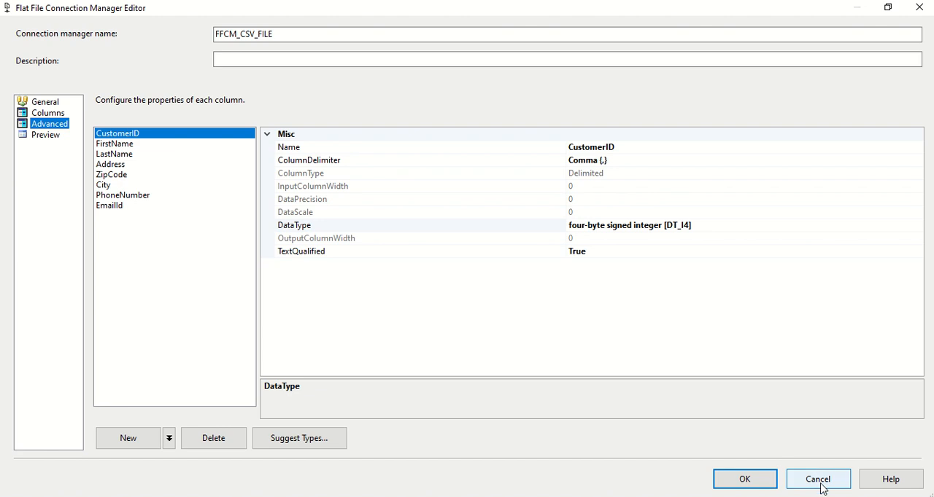
click(45, 103)
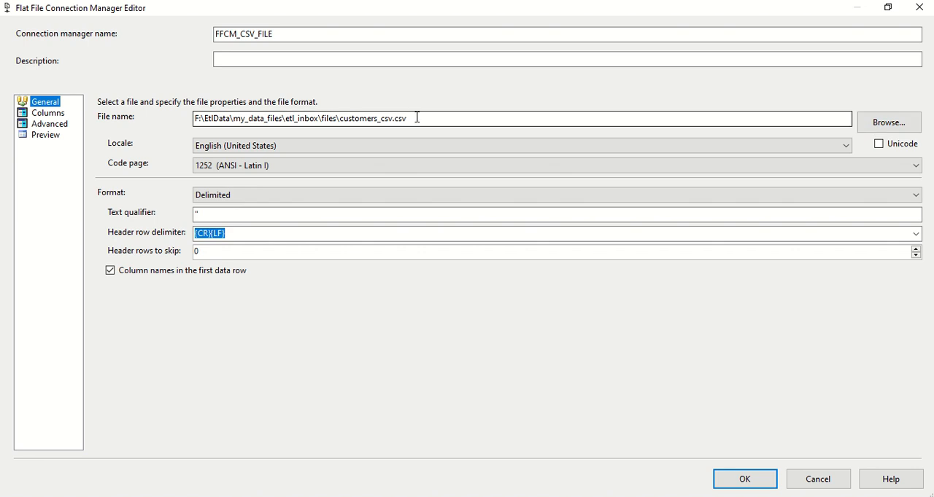
click(48, 114)
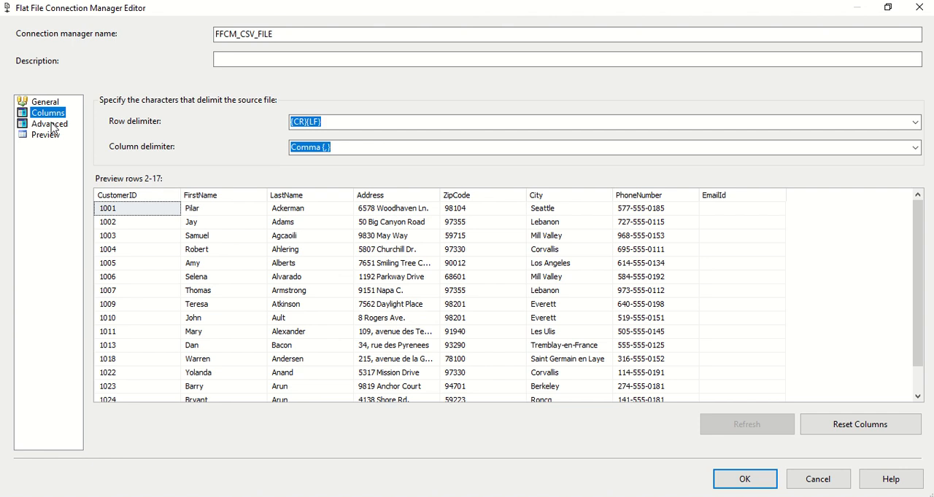
click(52, 129)
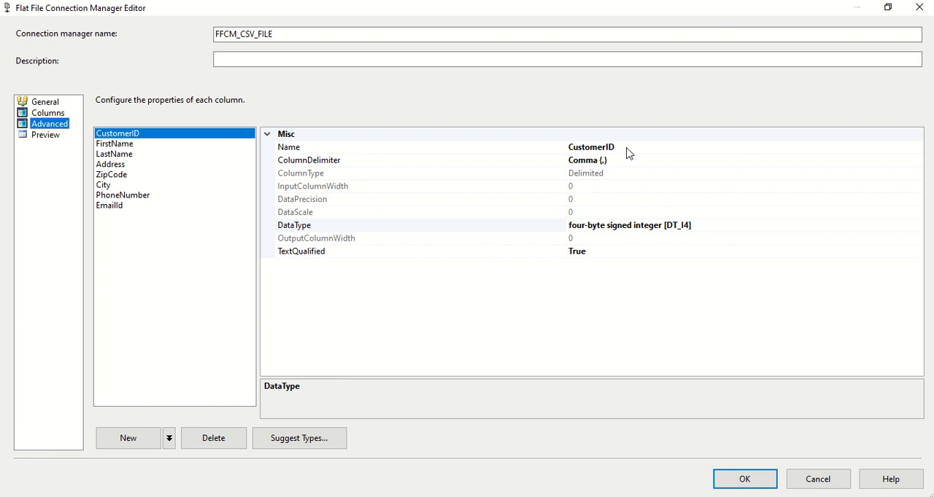
click(112, 209)
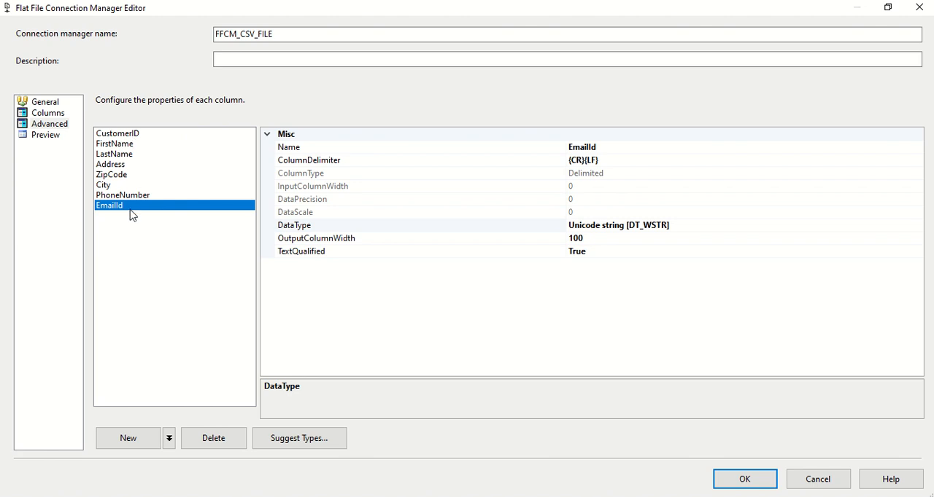
click(830, 484)
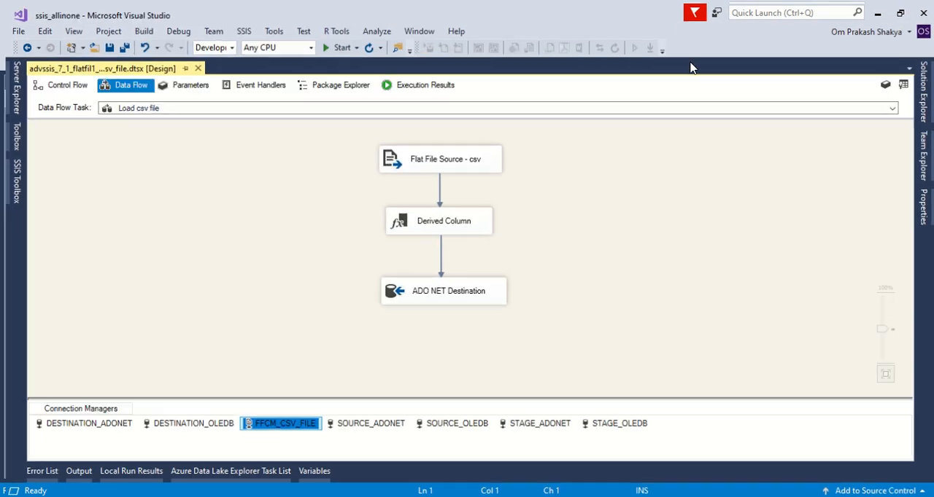
Step: Open the Derived Column transformation in an enlarged editor and examine the PackageName column's expression
double_click(394, 223)
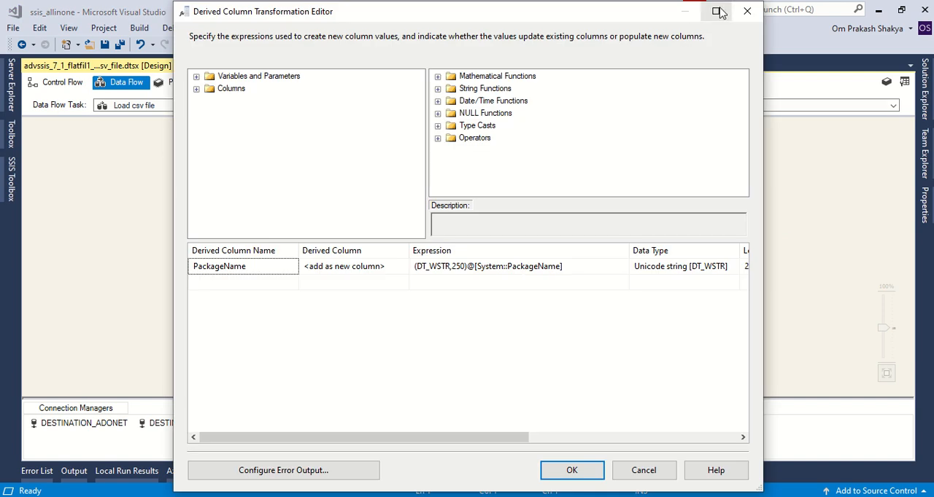
click(718, 11)
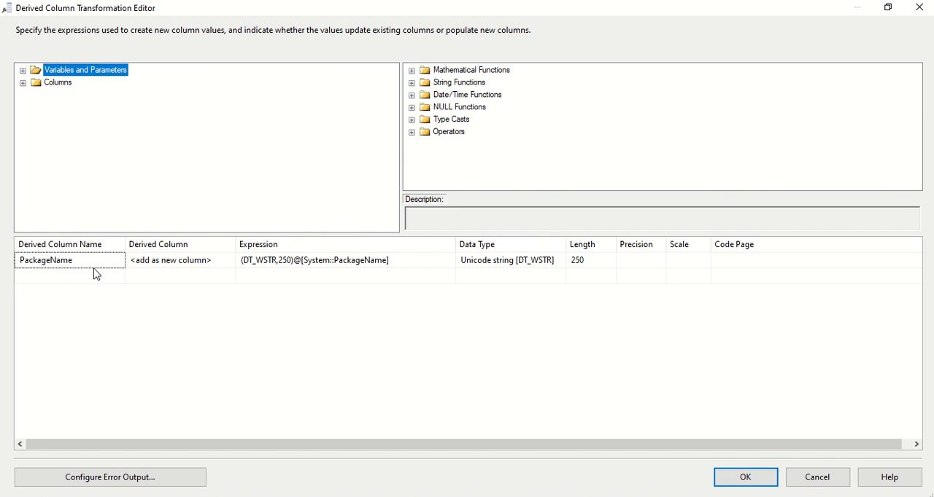
click(330, 262)
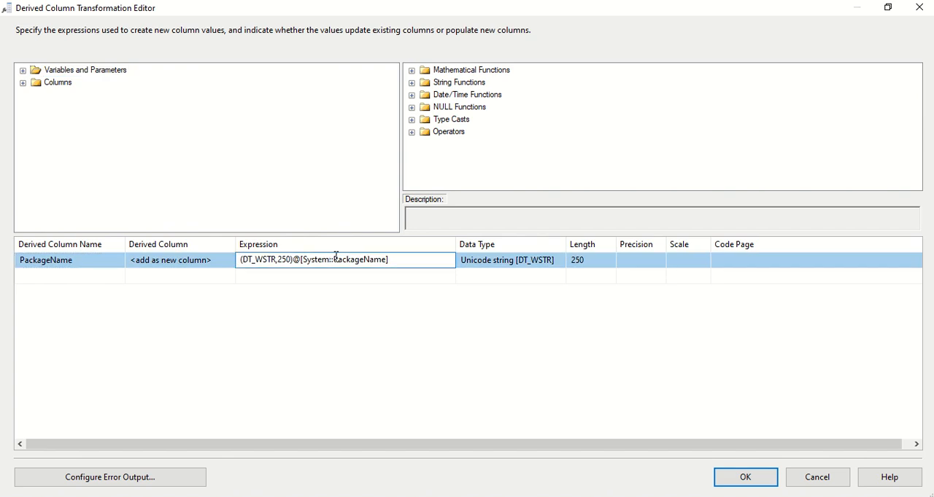
drag(336, 260, 394, 260)
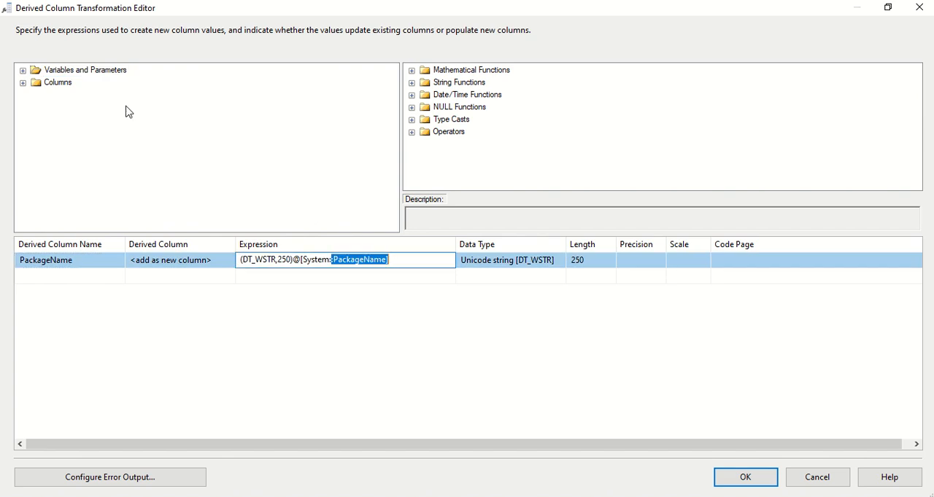
Step: Add a second derived column based on the System::PackageName system variable, without a type cast
click(24, 71)
click(35, 84)
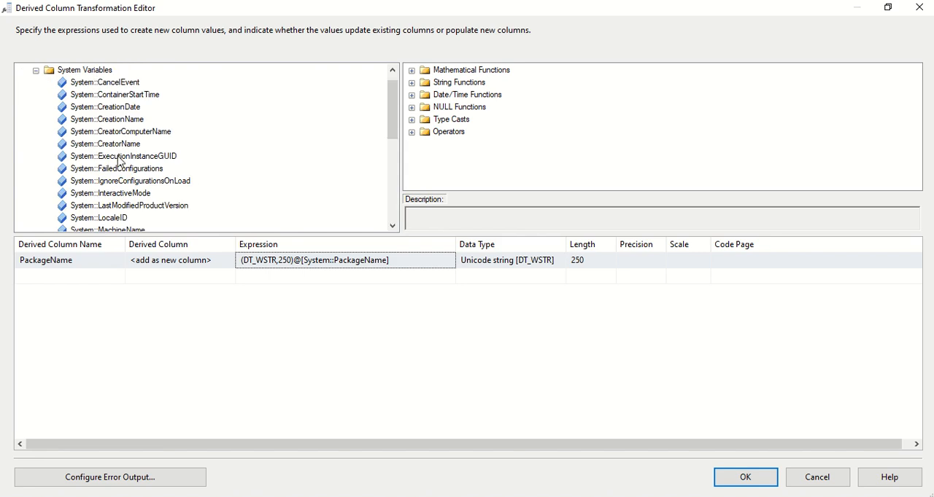
scroll(125, 167, down, 4)
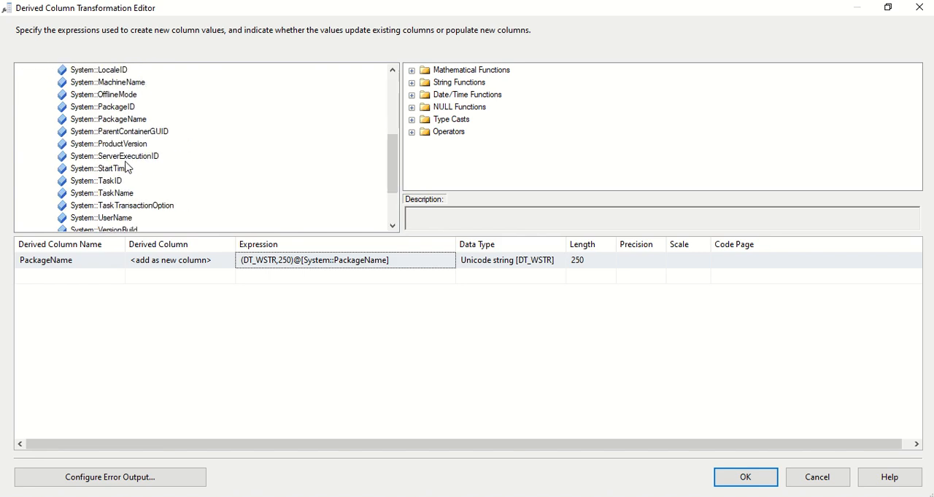
click(123, 121)
drag(122, 124, 262, 277)
click(350, 280)
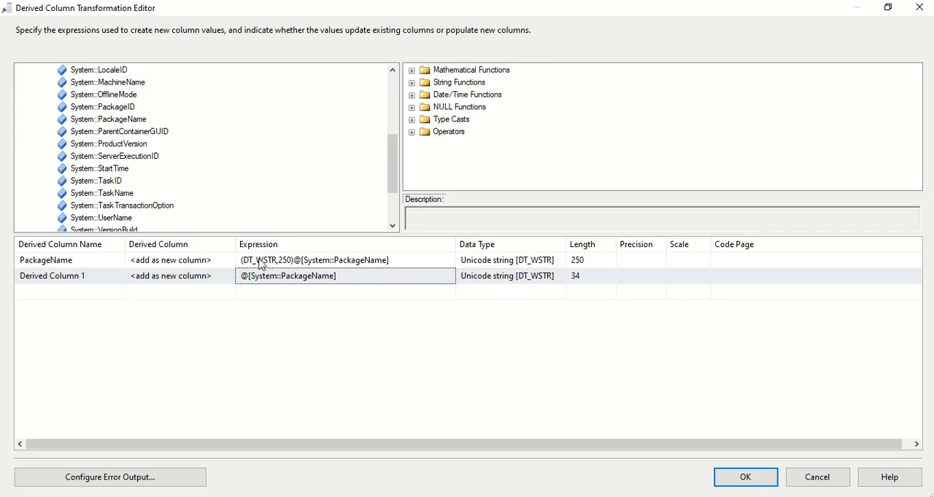
Step: Delete the extra derived column holding @[System::PackageName] and close the transformation editor without saving
right_click(362, 284)
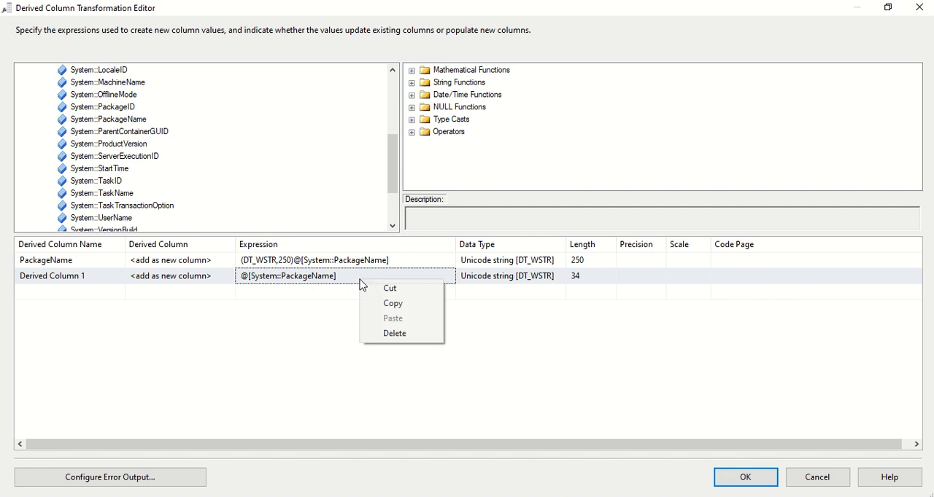
click(390, 336)
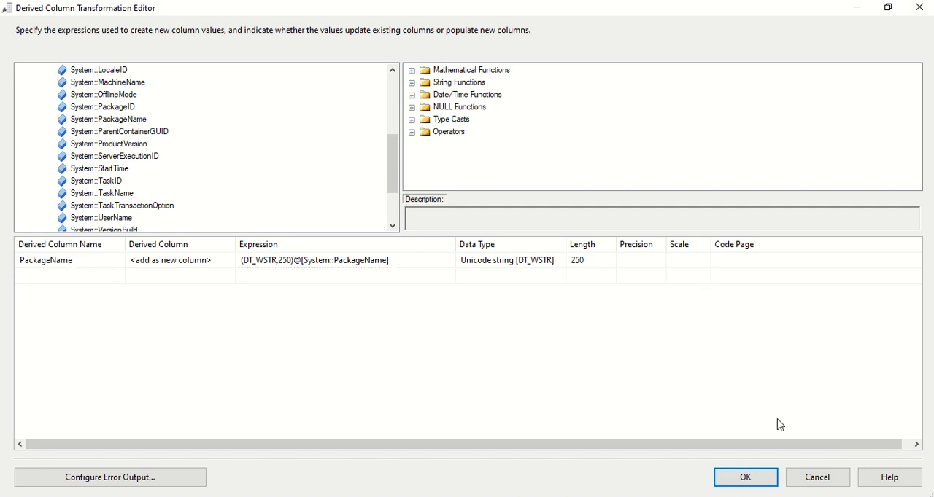
click(840, 477)
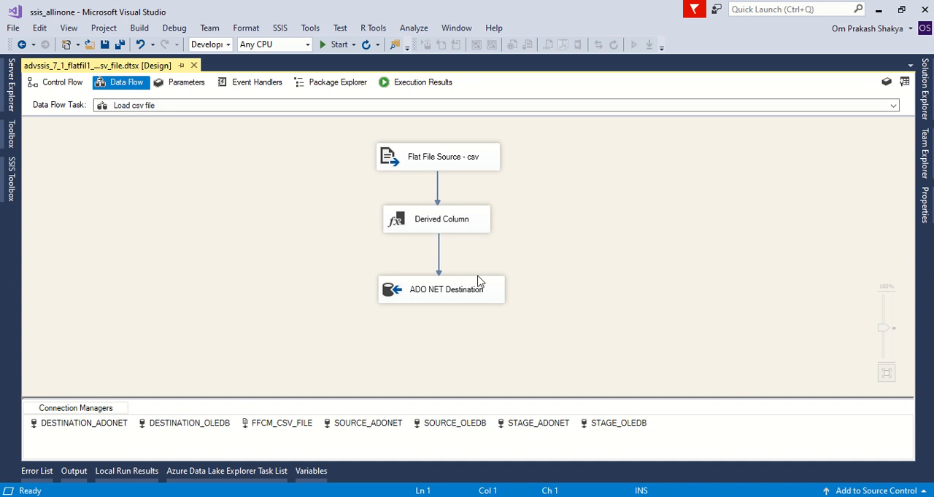
Step: Review the ADO NET Destination's available connection managers, keeping DESTINATION_ADONET, and choose "dbo"."FilesData" as the destination table
double_click(393, 292)
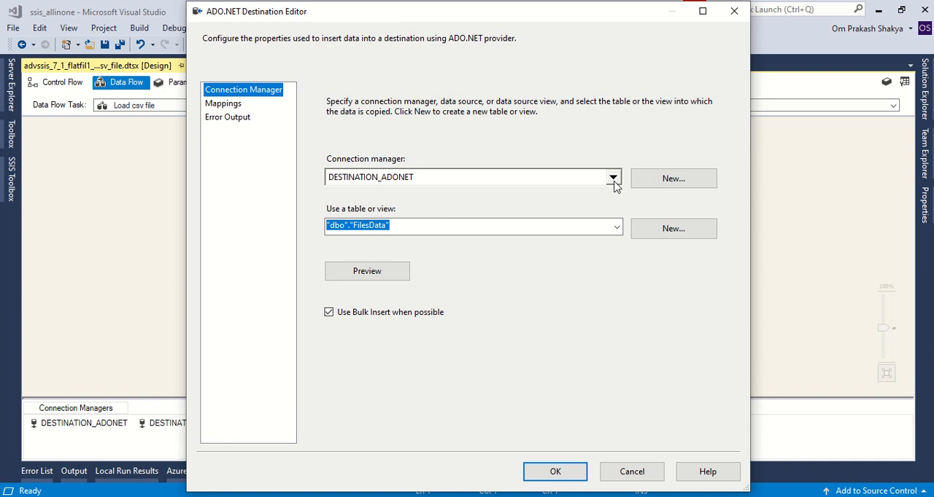
click(612, 180)
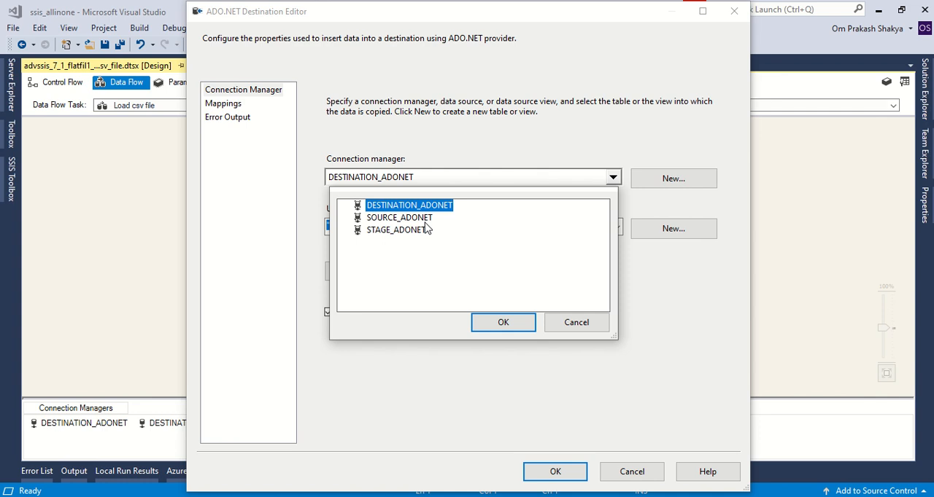
click(580, 330)
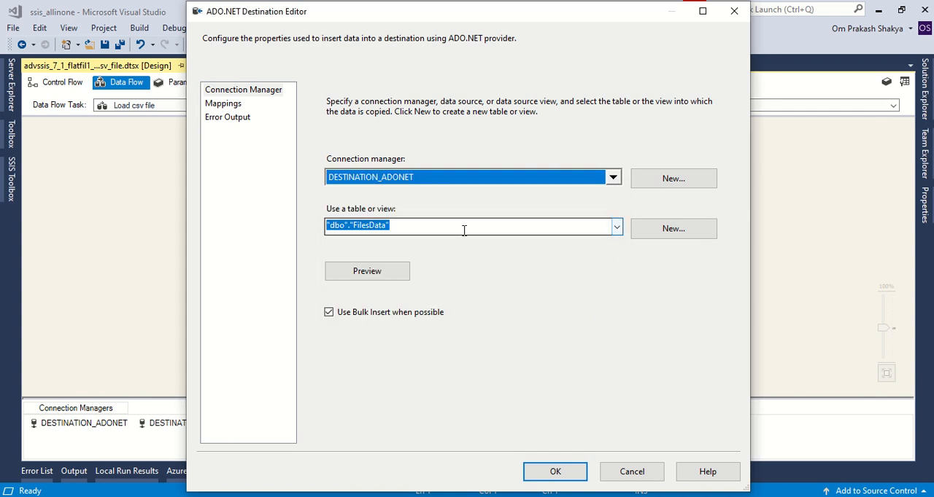
click(511, 230)
click(616, 230)
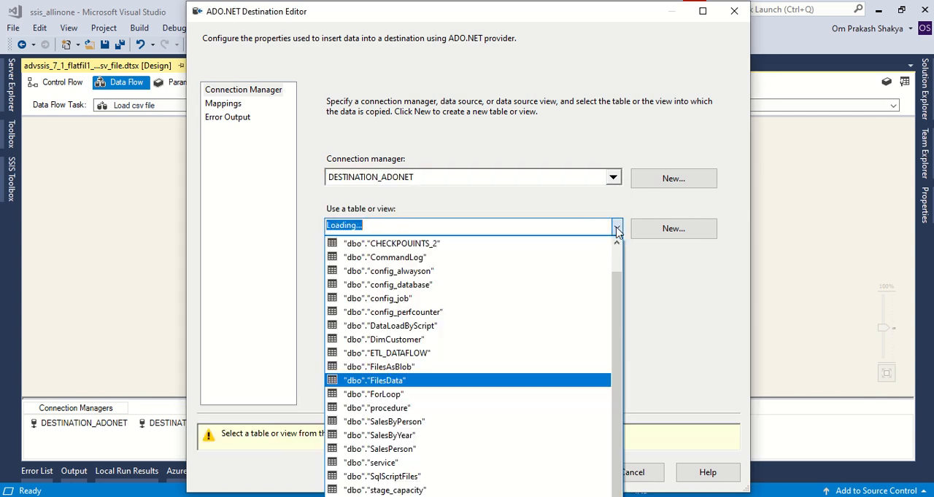
click(502, 386)
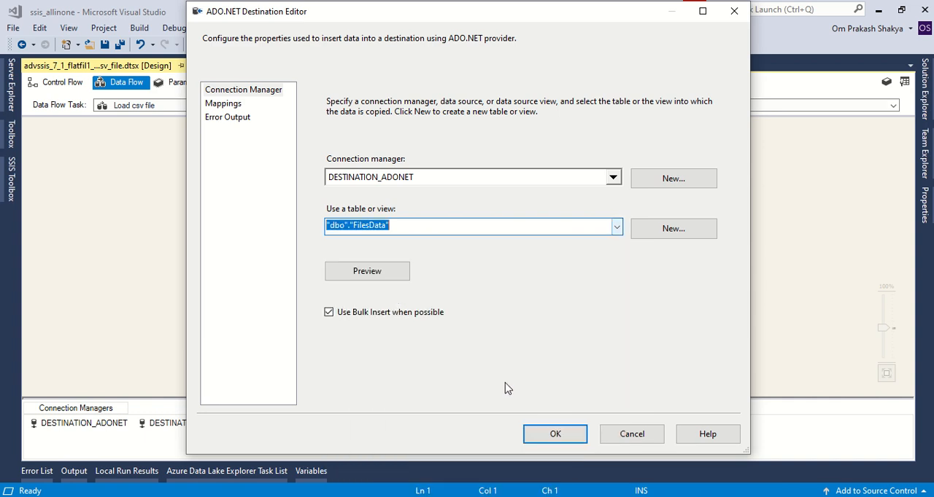
Step: Preview the rows and columns of the "dbo"."FilesData" destination table across to PackageName, and close the preview
click(363, 272)
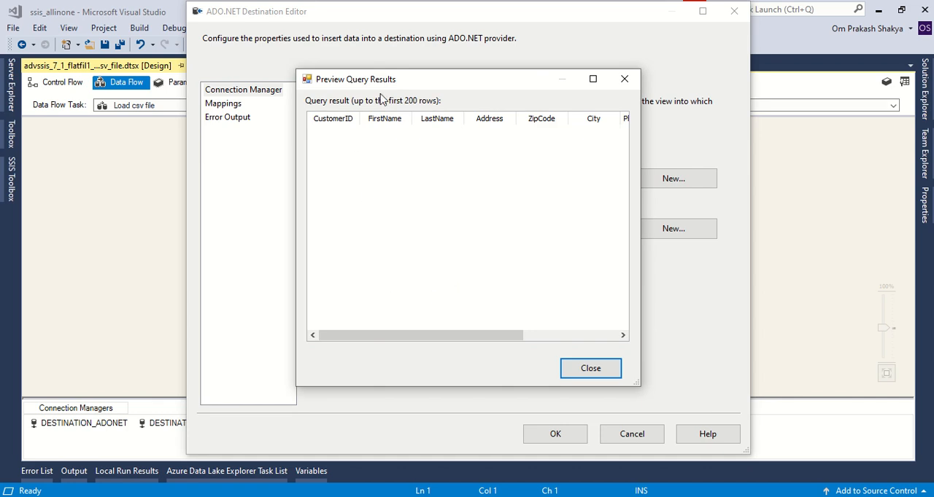
drag(460, 336, 619, 339)
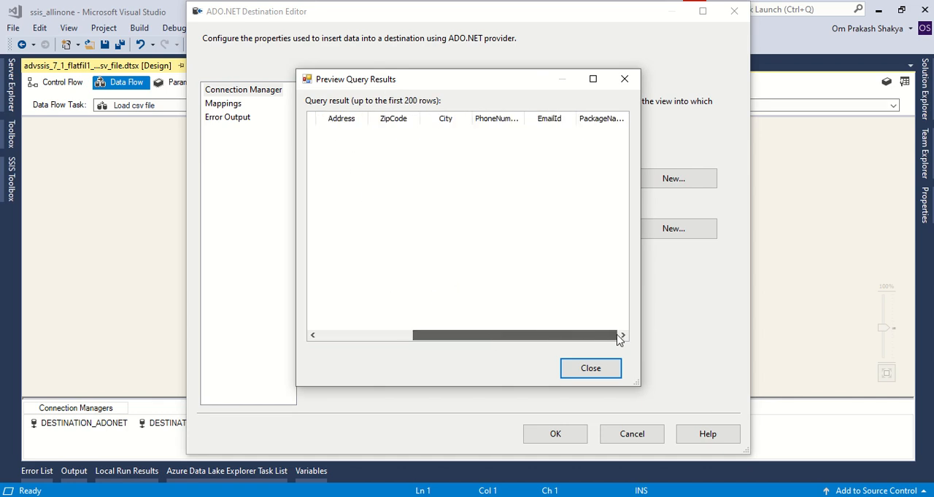
click(592, 371)
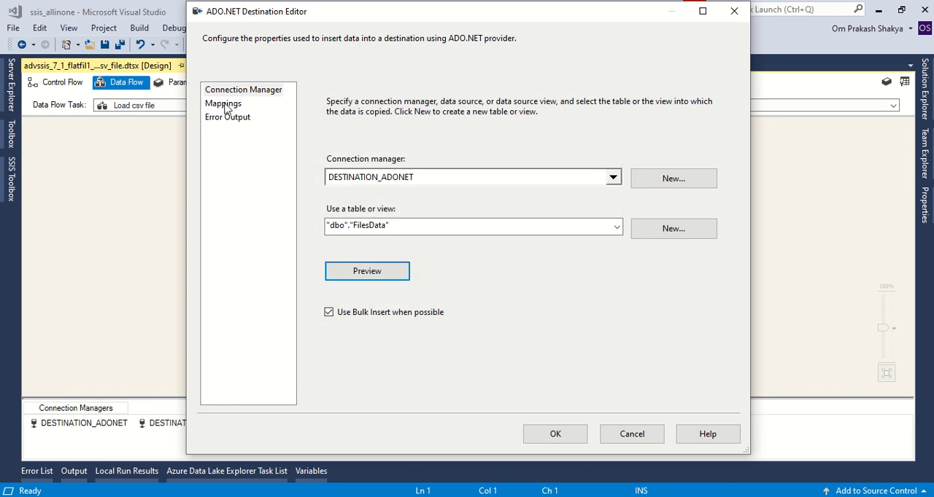
Step: Switch to SQL Server Management Studio, run the FilesData queries, and return to the ADO.NET destination editor in Visual Studio
key(alt+Tab)
click(622, 204)
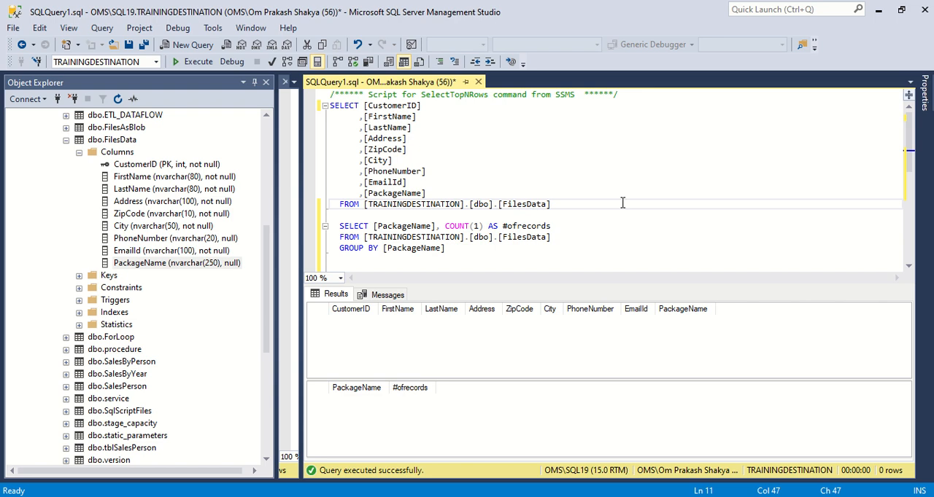
click(194, 61)
drag(501, 204, 549, 205)
key(alt+Tab)
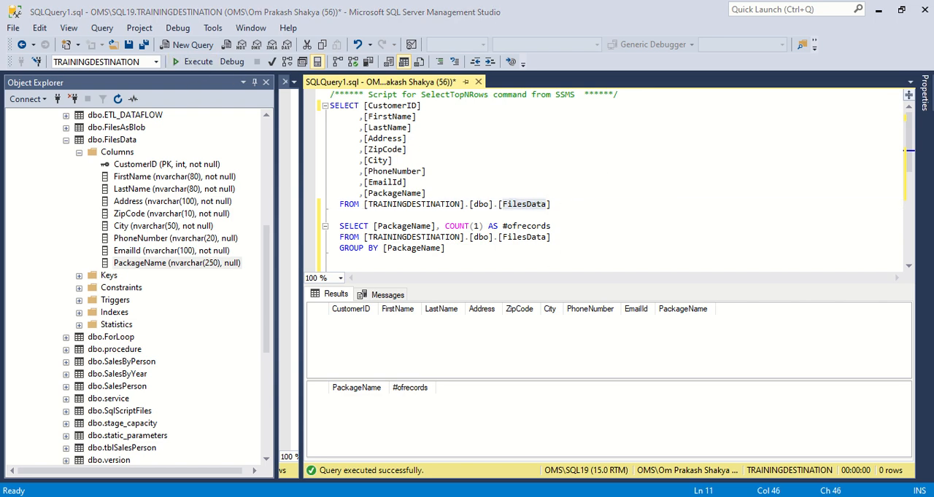
Step: Review the destination's column mappings through PackageName and the input options for CustomerID, keeping it set to <ignore>
click(226, 104)
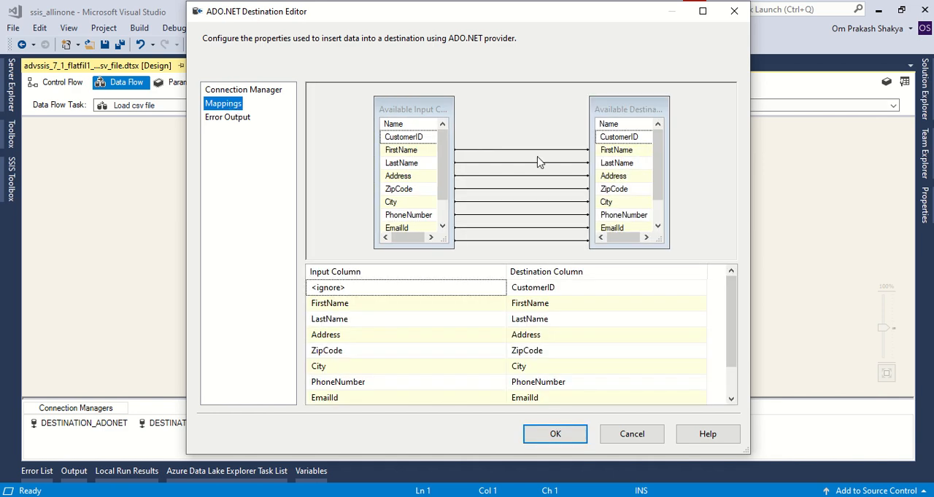
scroll(626, 366, down, 1)
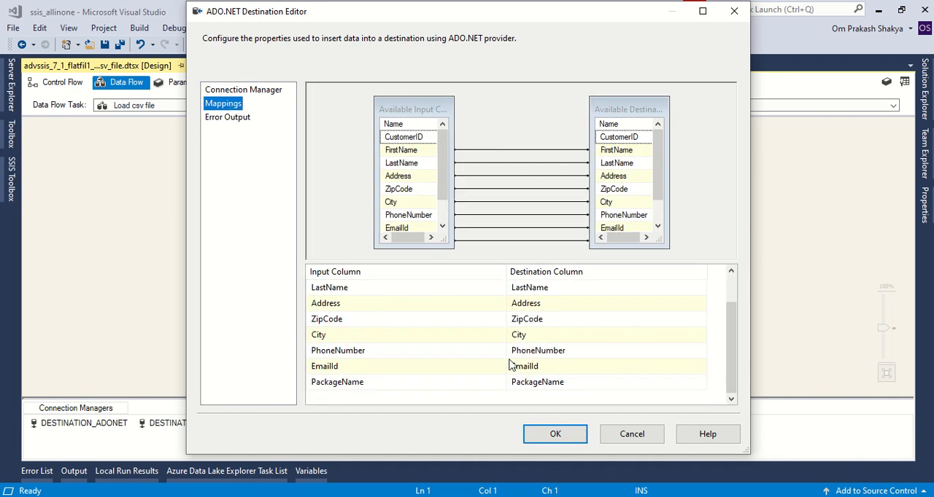
scroll(472, 339, up, 1)
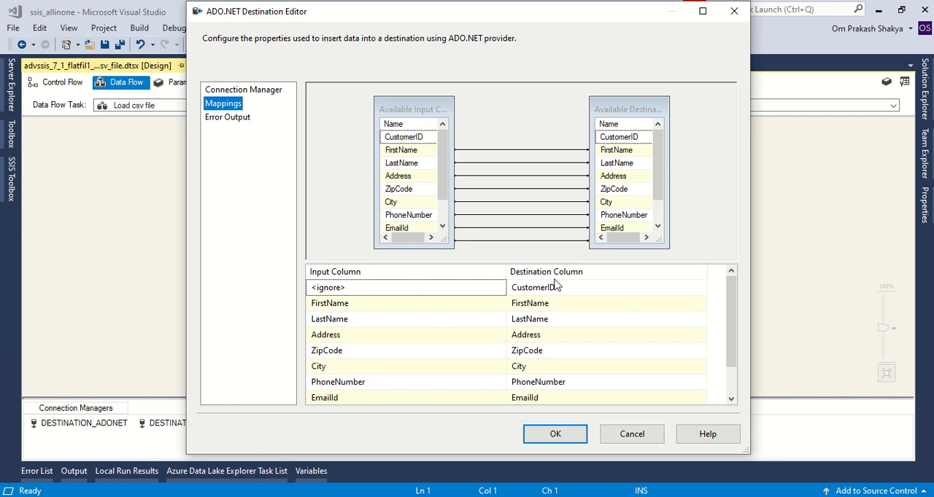
mouse_move(569, 292)
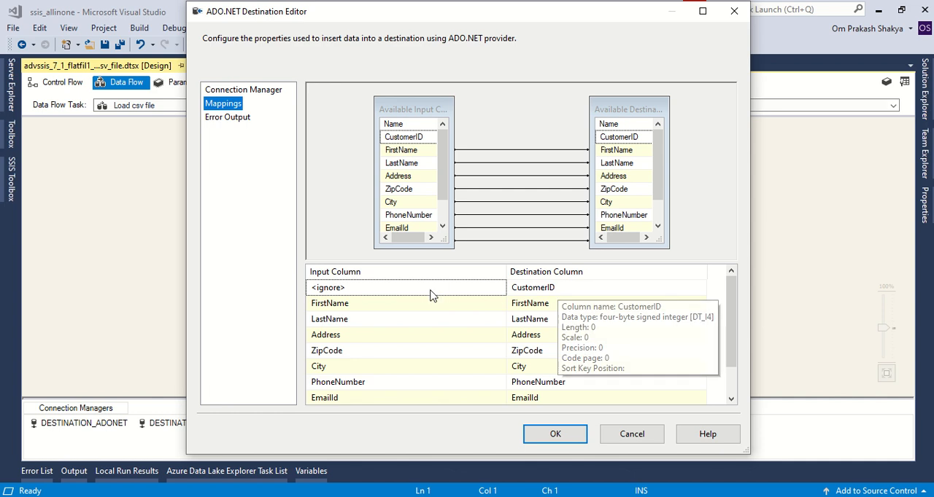
click(499, 294)
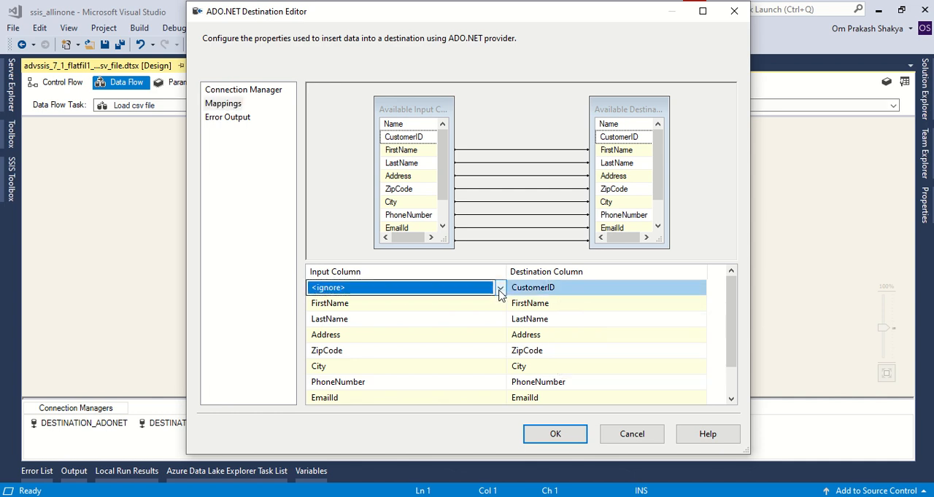
click(499, 291)
click(498, 290)
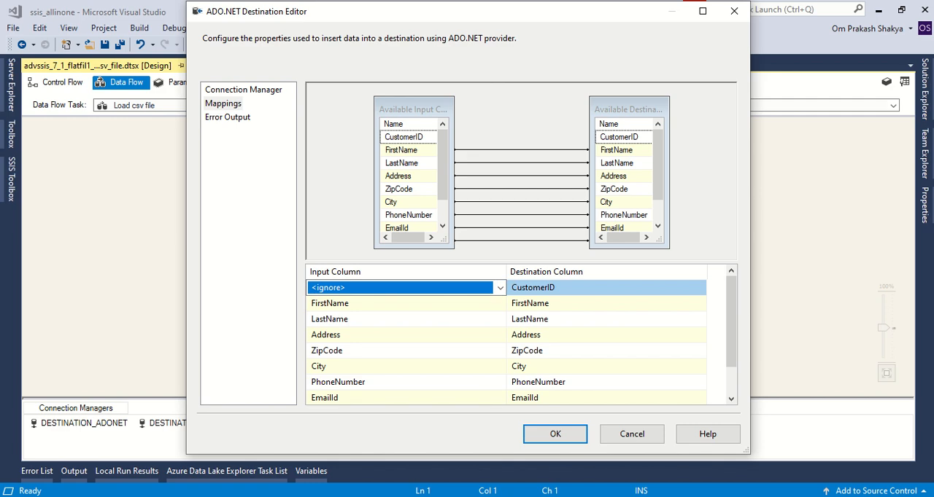
Step: Switch to SQL Server Management Studio, inspect the CustomerID column definition of dbo.FilesData, and return to Visual Studio
key(alt+Tab)
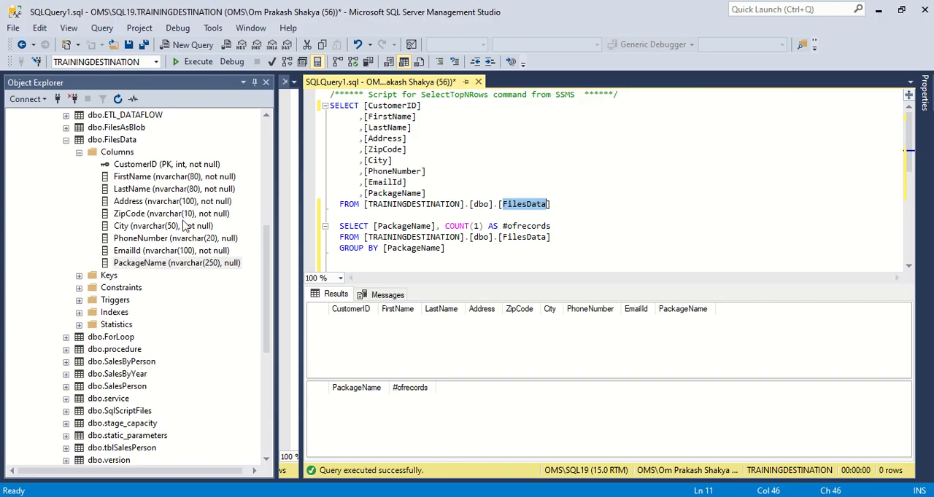
click(158, 167)
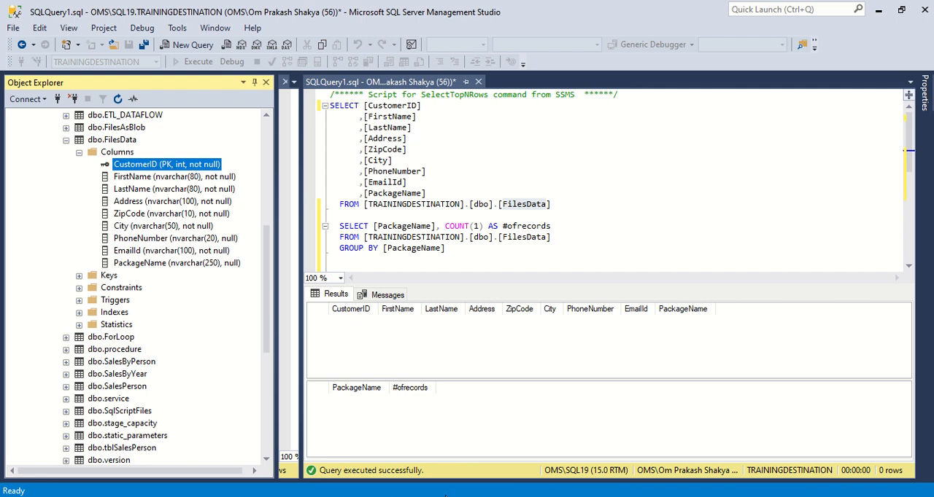
key(alt+Tab)
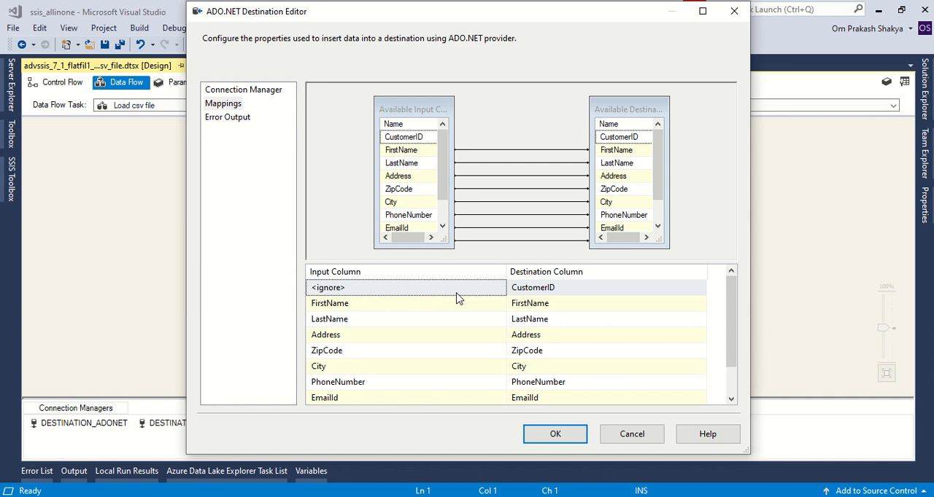
Step: Recheck the mappings with CustomerID kept as <ignore>, examine the error output settings, and close the destination editor without saving
click(502, 294)
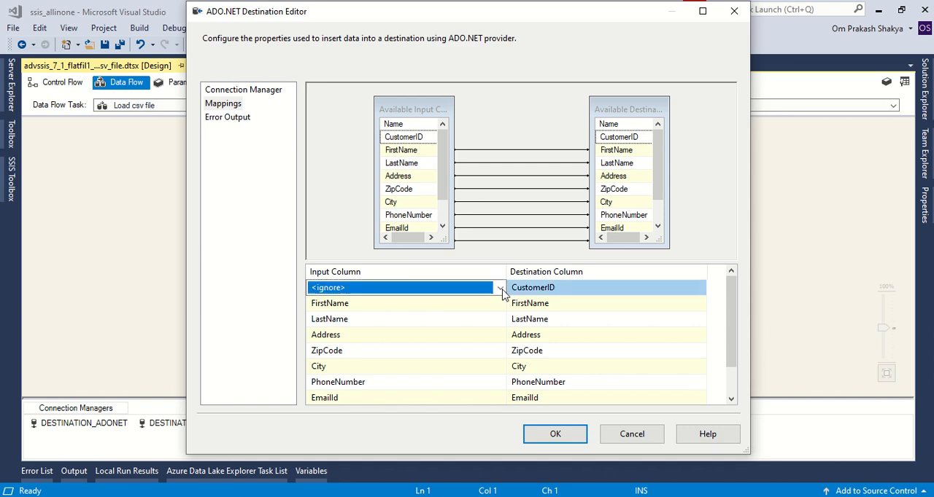
click(501, 289)
click(500, 289)
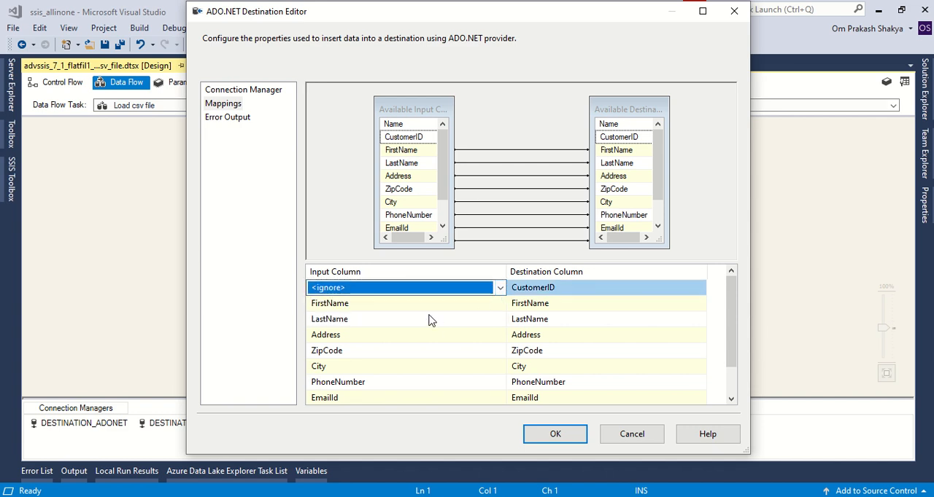
scroll(430, 319, down, 1)
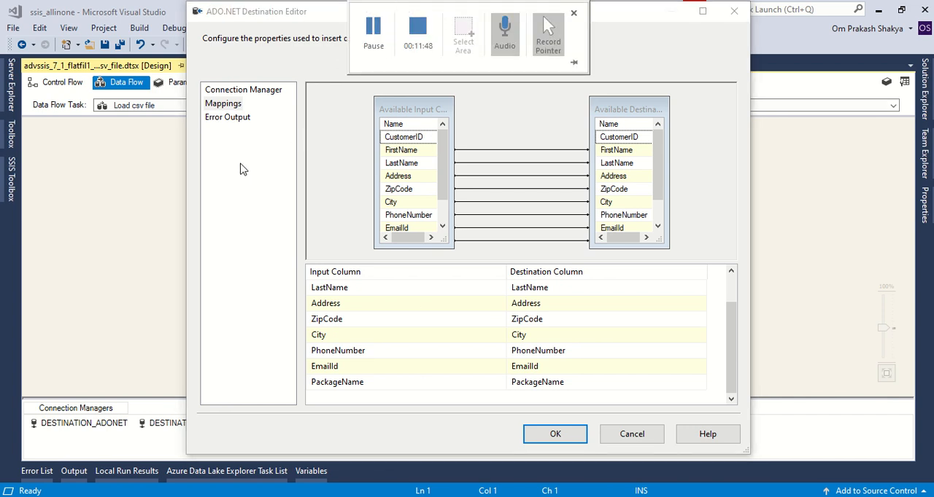
click(232, 119)
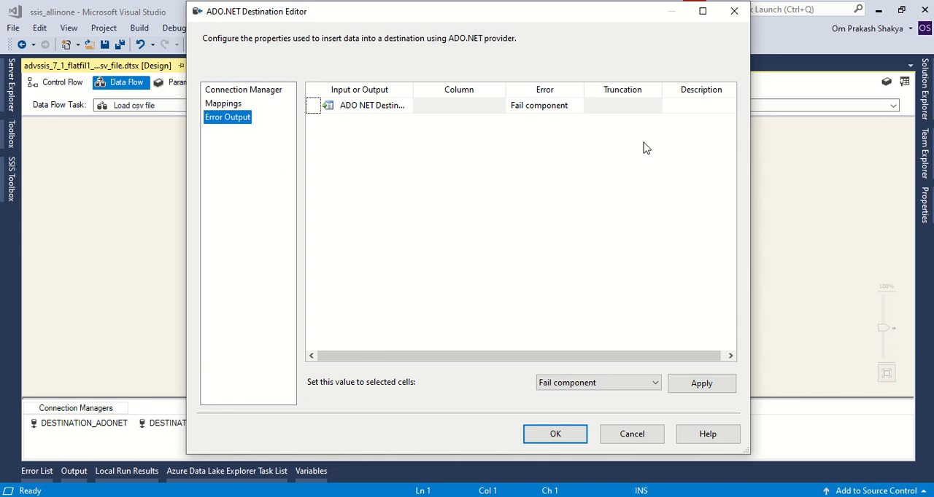
click(732, 12)
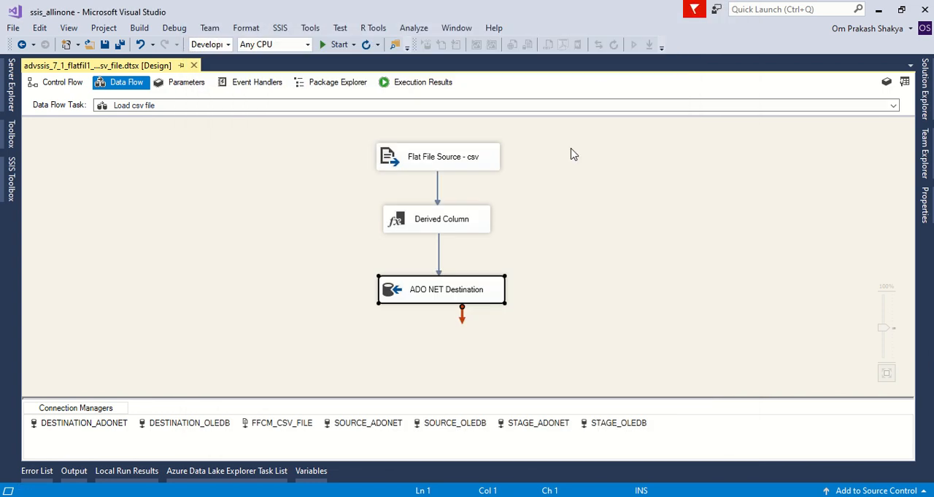
Step: Reopen the Load csv file data flow from the control flow, and rerun the FilesData queries in SQL Server Management Studio
click(59, 83)
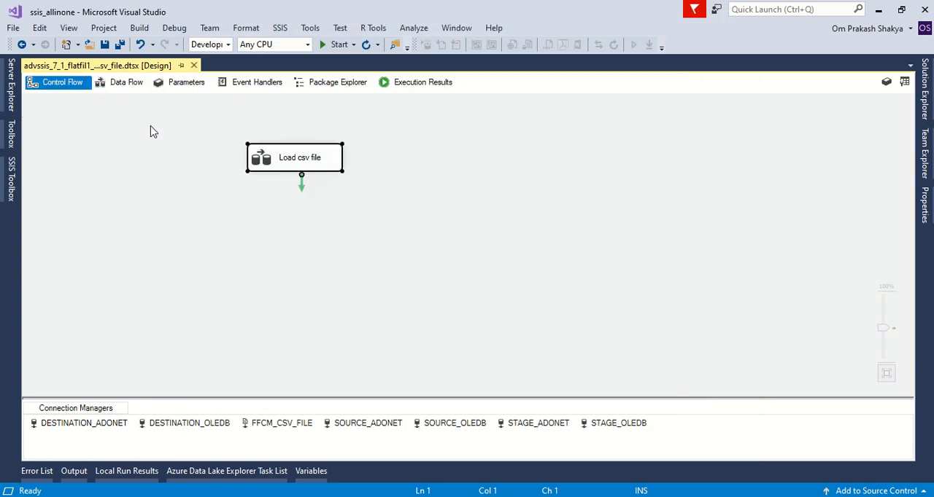
double_click(267, 161)
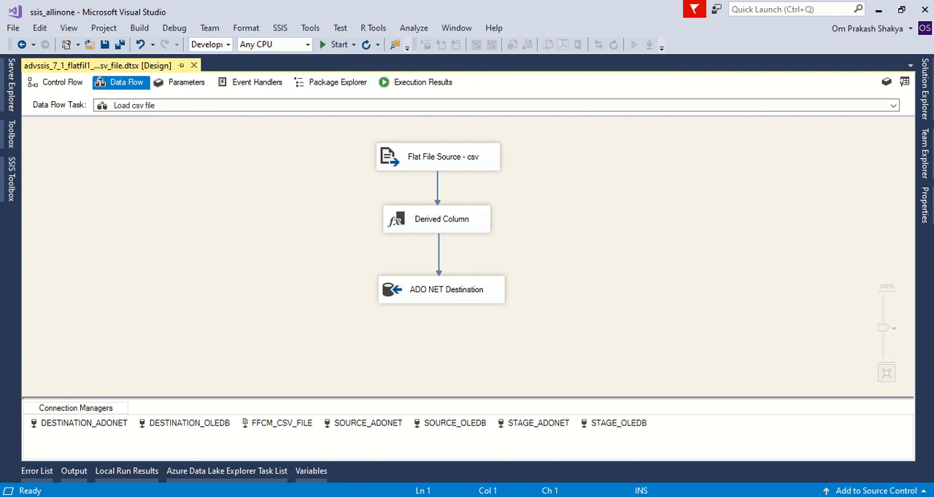
key(alt+Tab)
click(593, 208)
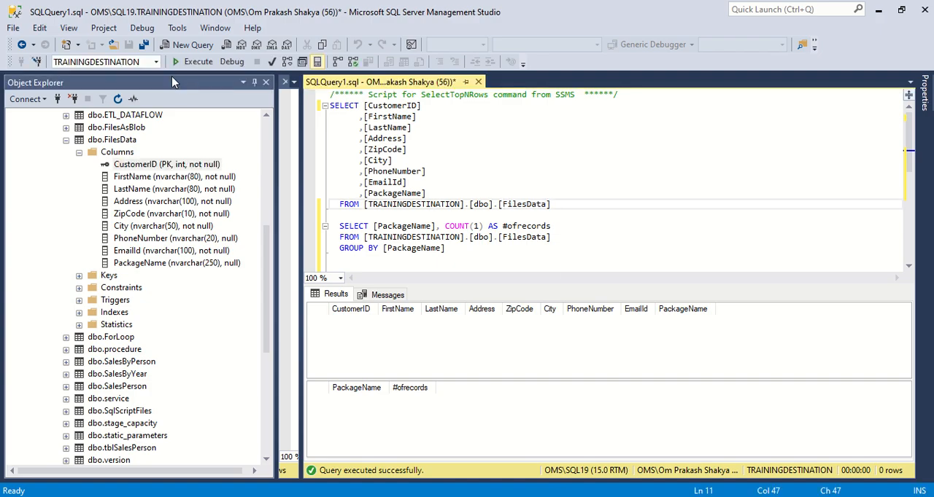
click(193, 61)
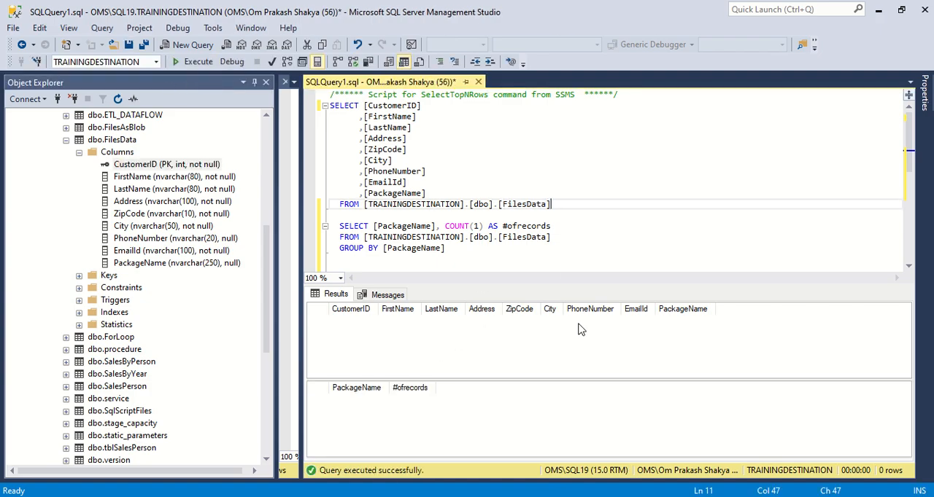
key(alt+Tab)
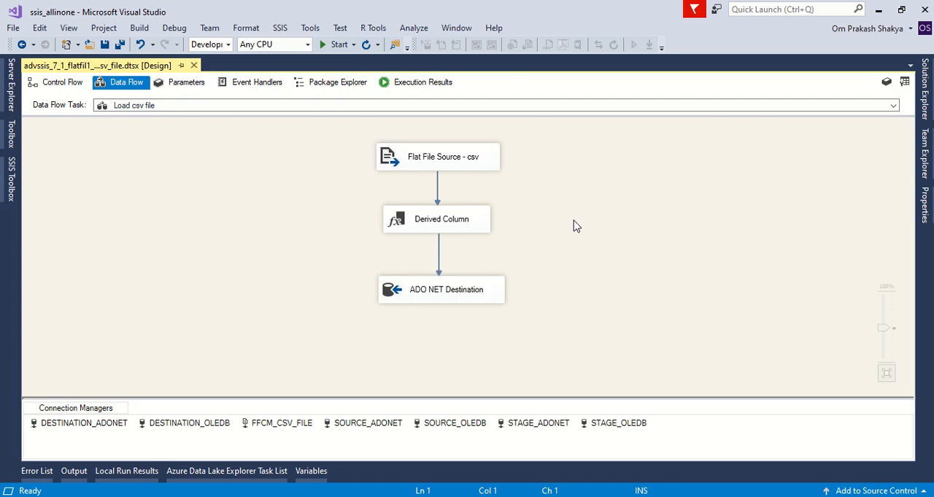
Step: Run the package in debug mode and check the PackageName expression in the Derived Column transformation
click(334, 45)
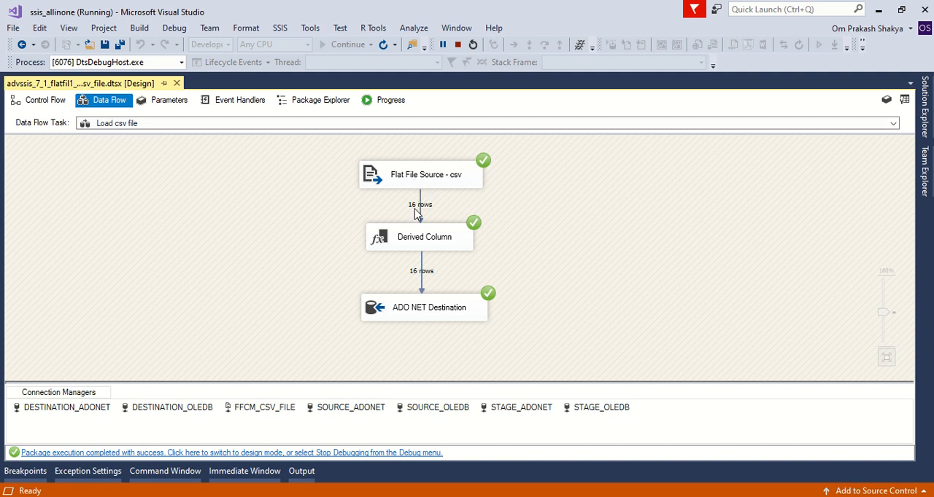
double_click(392, 248)
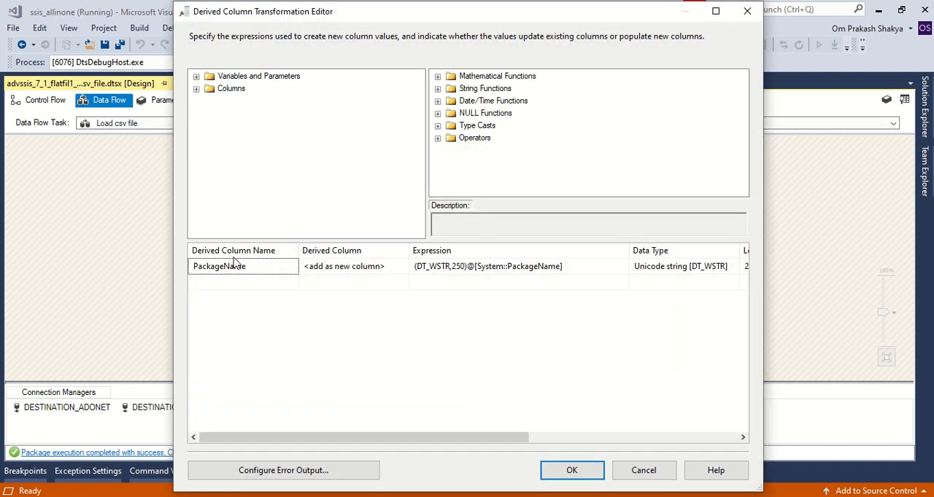
click(745, 12)
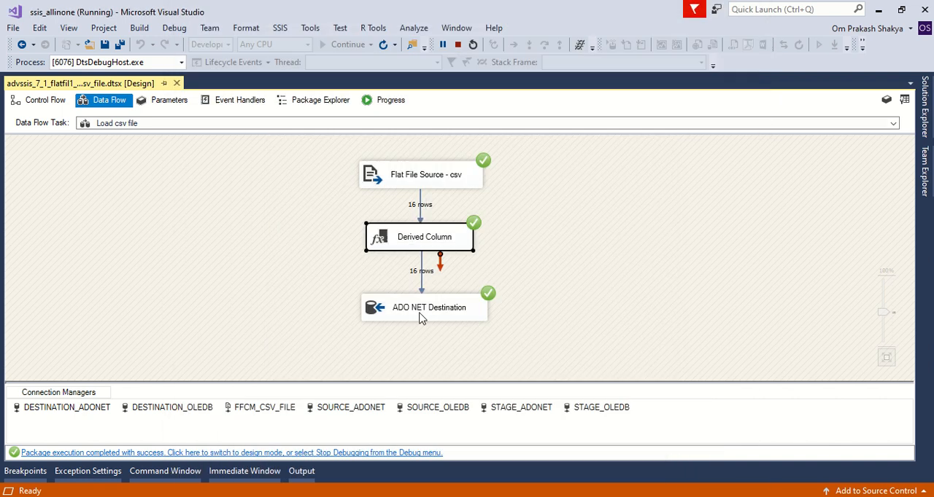
click(419, 315)
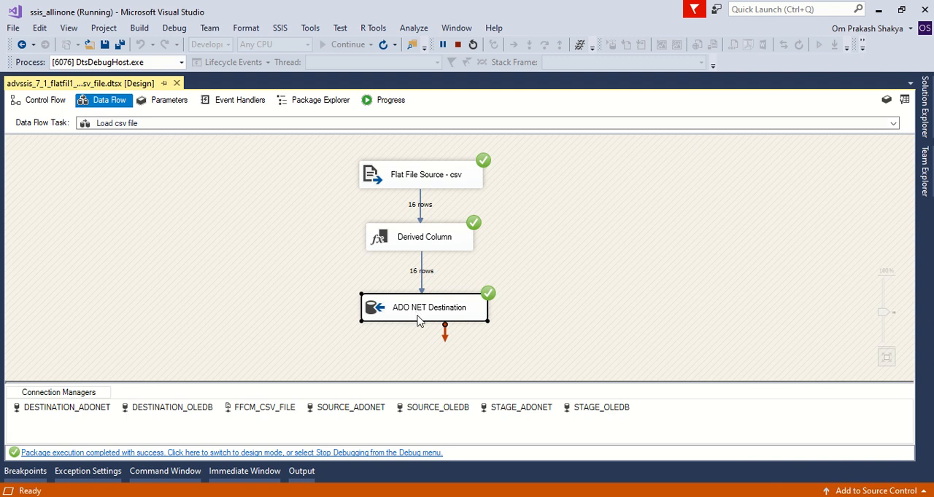
Step: Switch to SQL Server Management Studio, rerun the FilesData queries, and examine the loaded rows and the record count per package
click(462, 490)
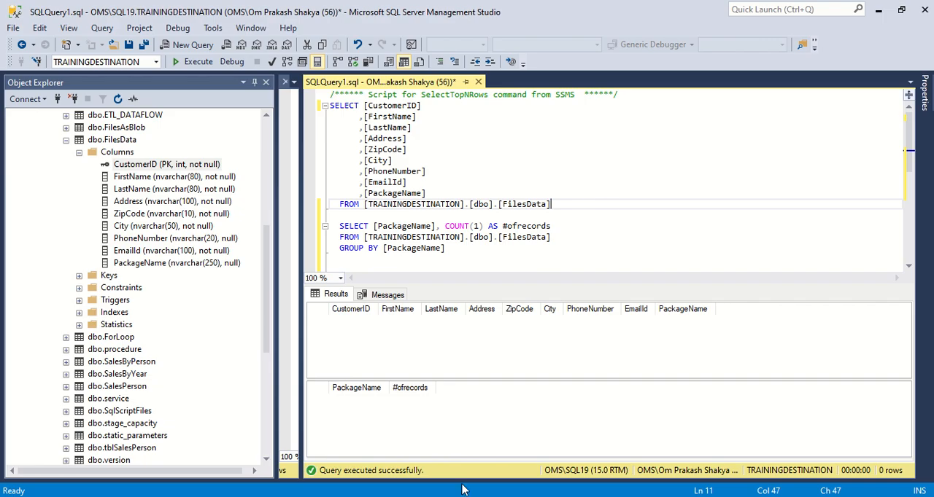
click(194, 61)
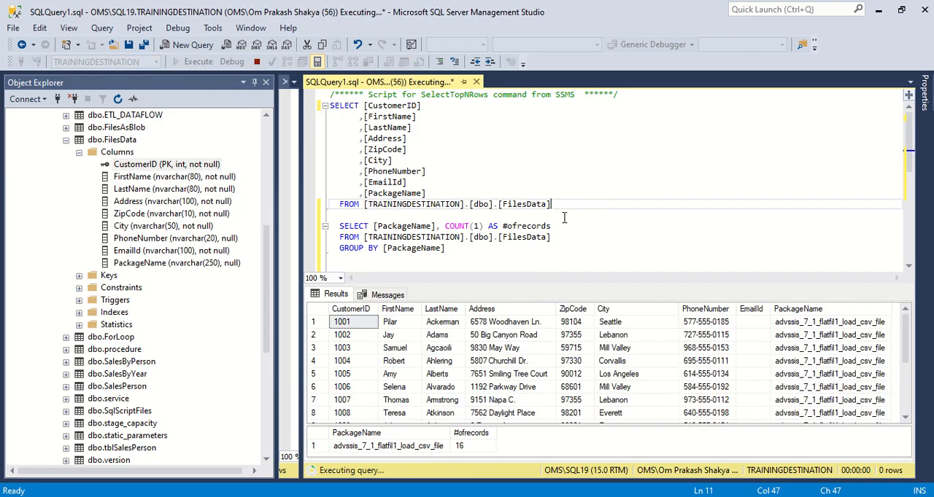
click(501, 362)
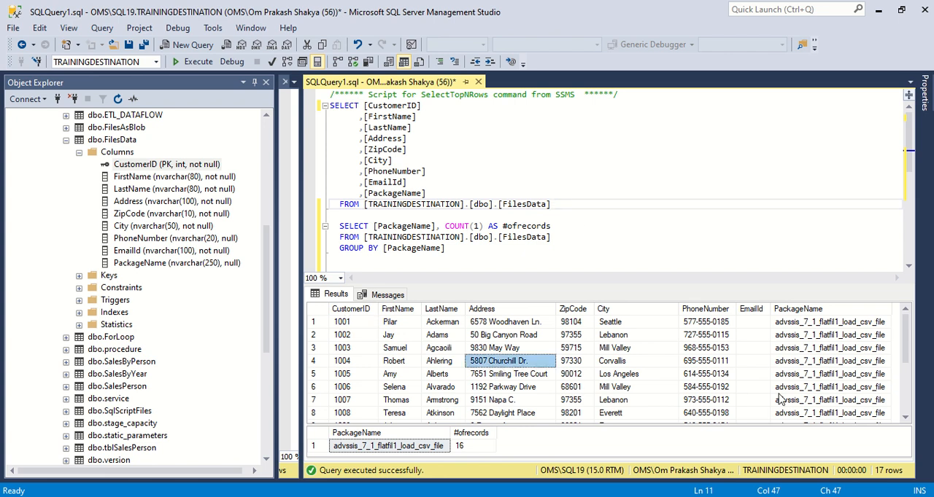
drag(908, 350, 908, 401)
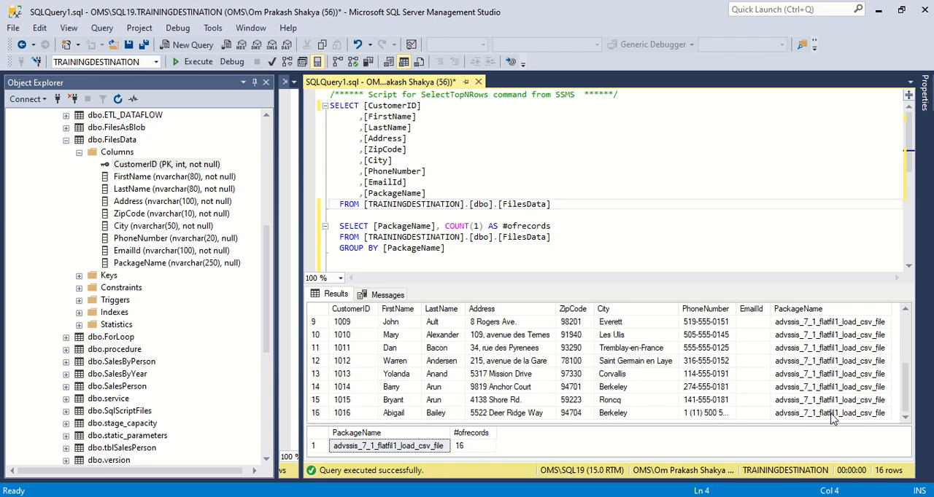
click(421, 448)
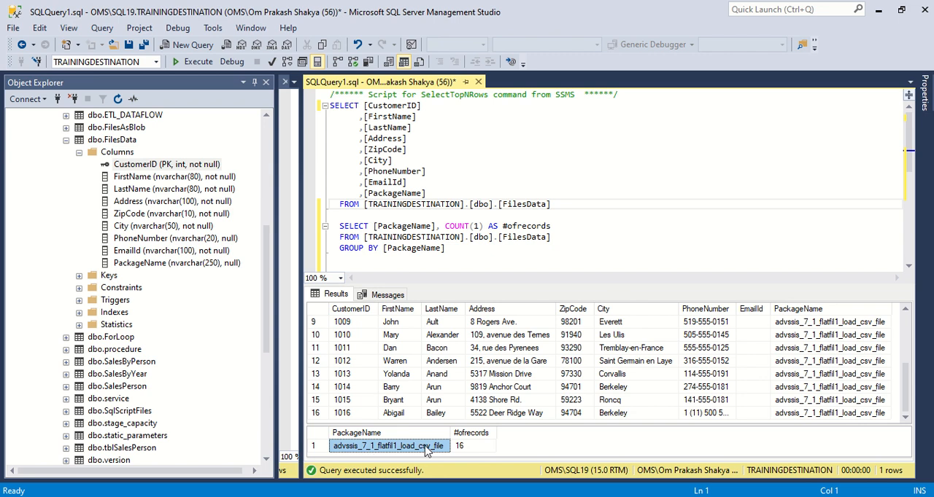
click(471, 448)
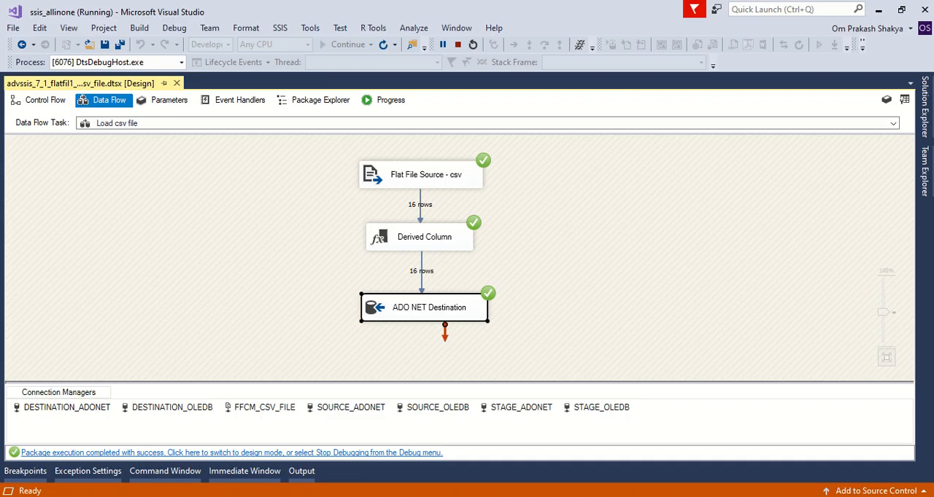
click(593, 196)
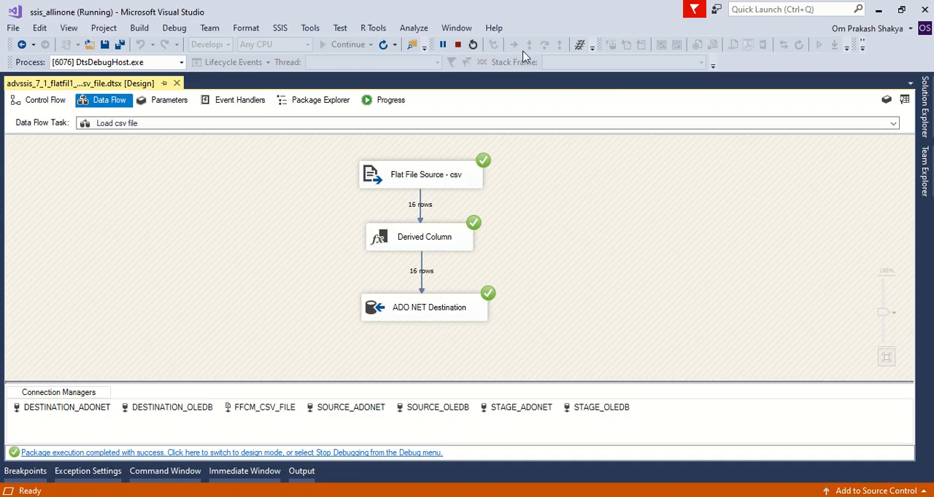
Step: Stop debugging, examine the file, column, data type and preview settings of the FFCM_CSV_FILE connection manager, and close it without saving
click(464, 46)
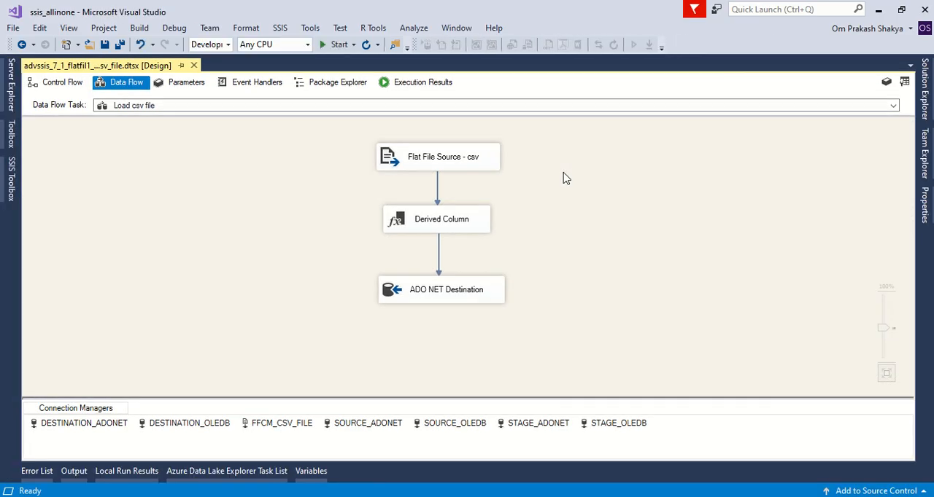
click(256, 429)
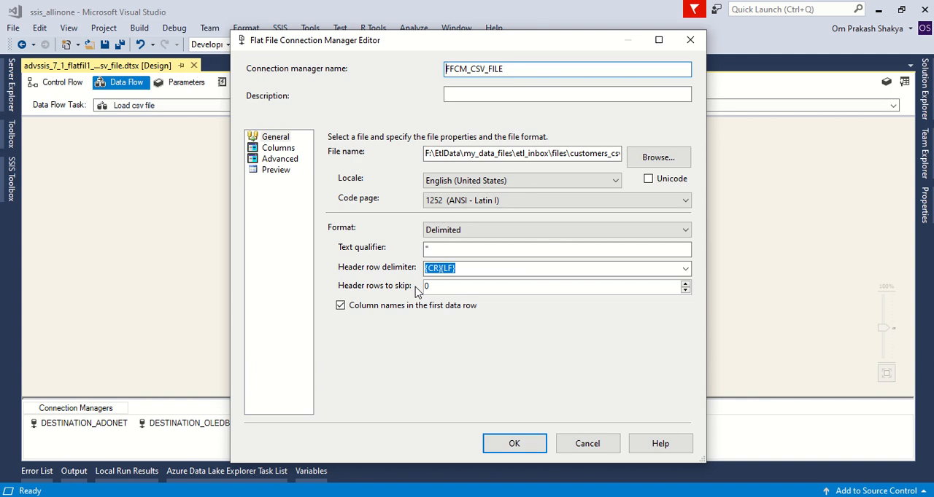
click(277, 148)
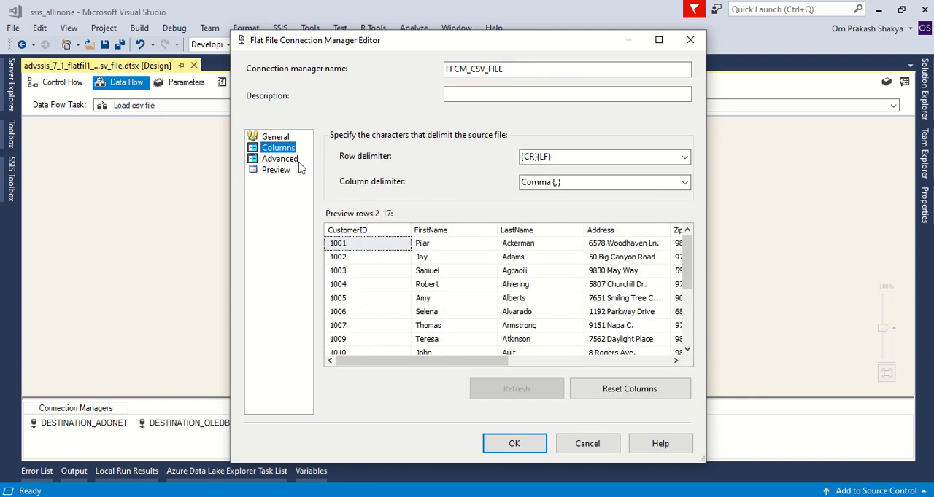
click(294, 162)
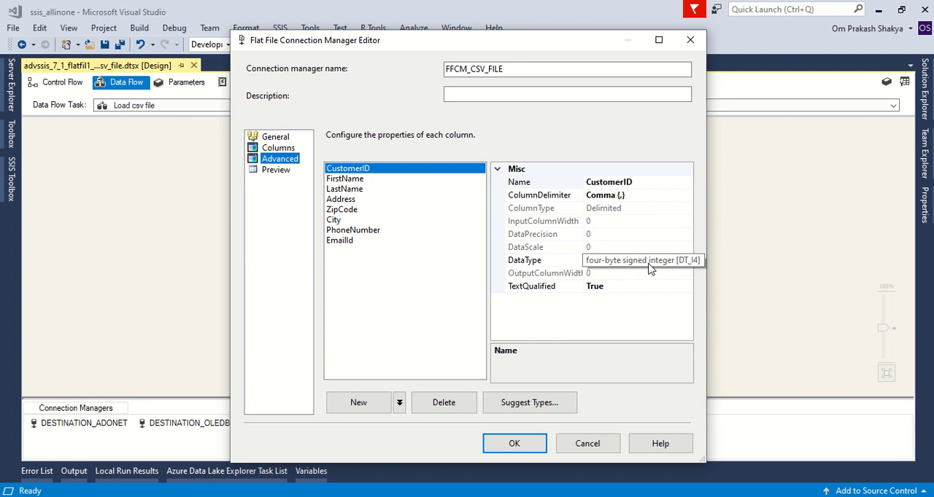
click(283, 173)
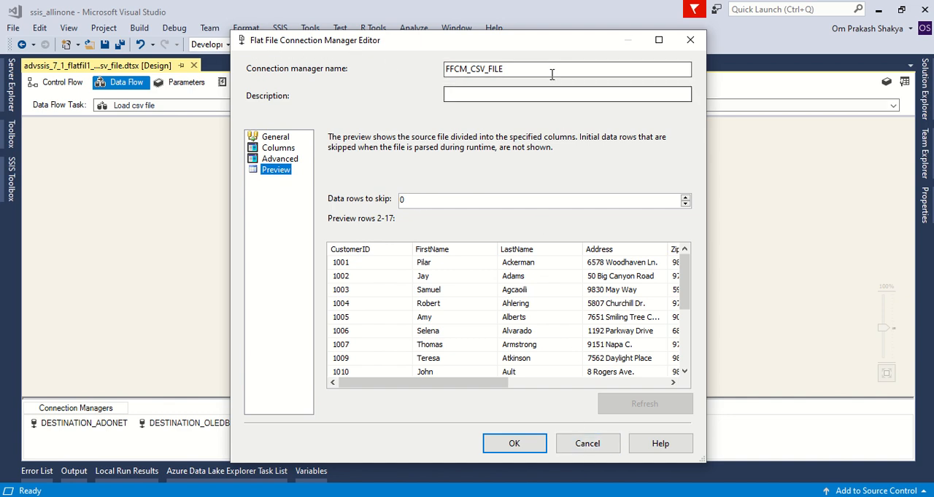
click(587, 445)
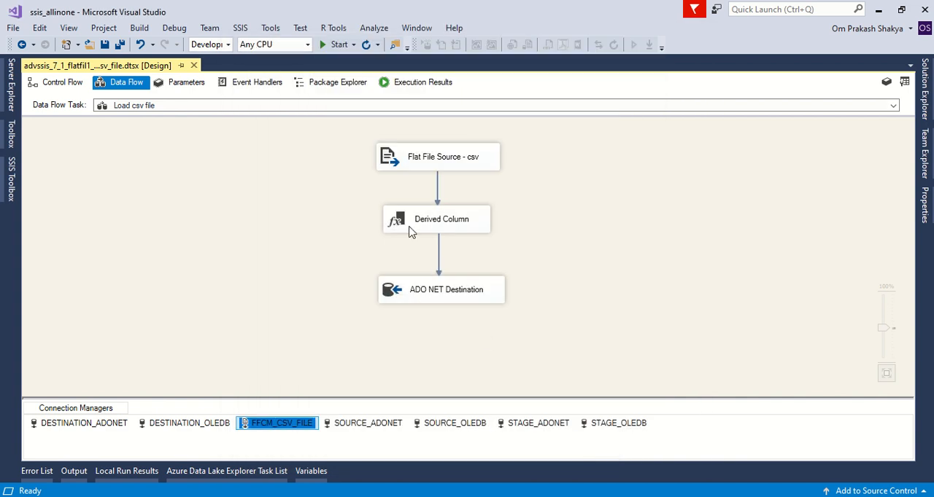
Step: Examine the connection manager and column mappings of the Flat File Source - csv component, and close its editor without saving
click(392, 160)
double_click(392, 160)
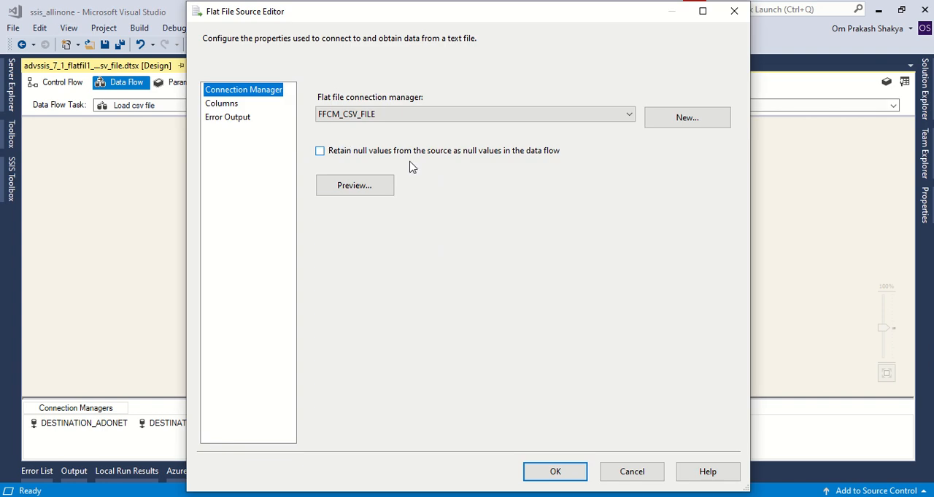
click(221, 104)
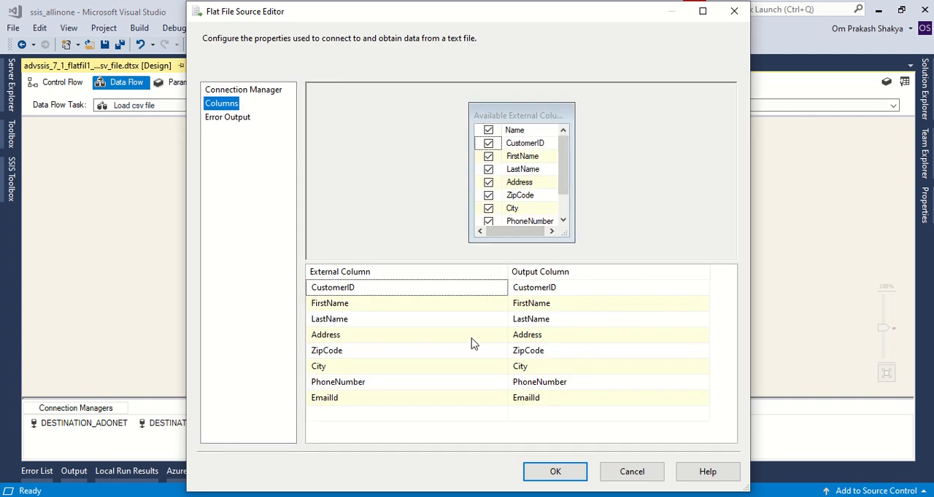
click(244, 90)
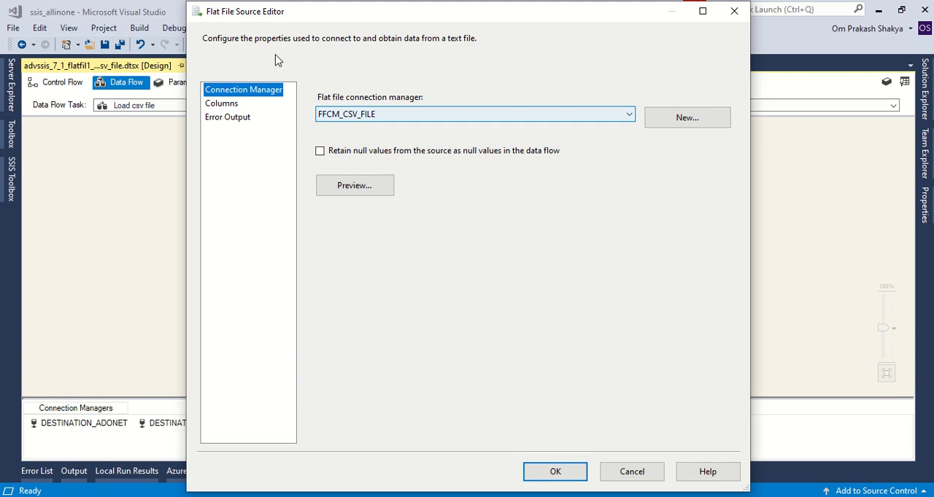
click(233, 109)
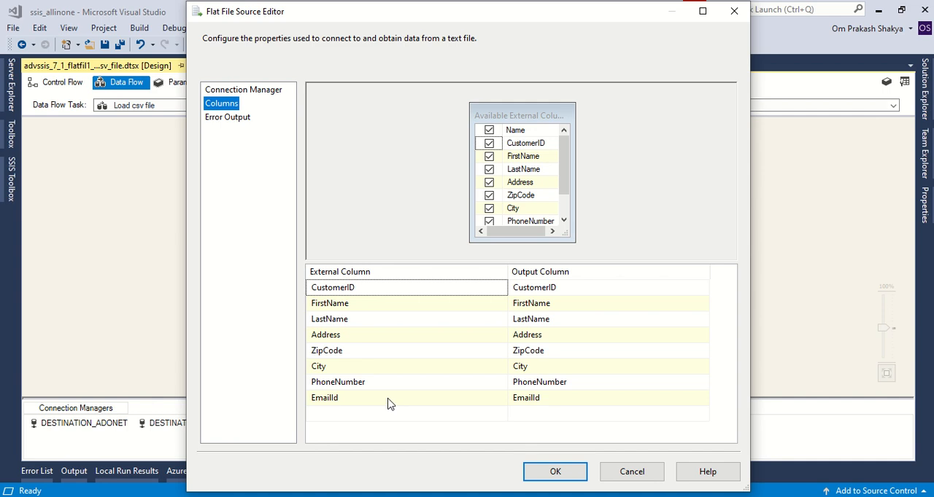
click(633, 475)
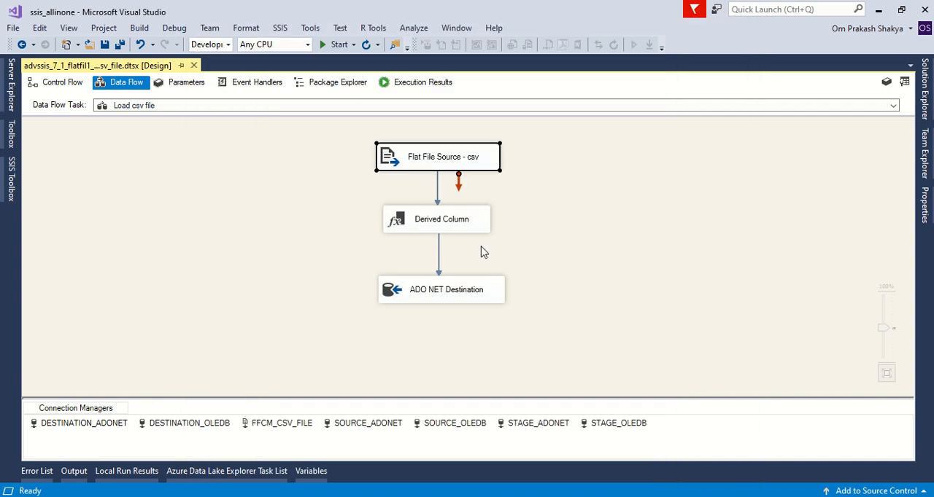
click(426, 290)
click(234, 246)
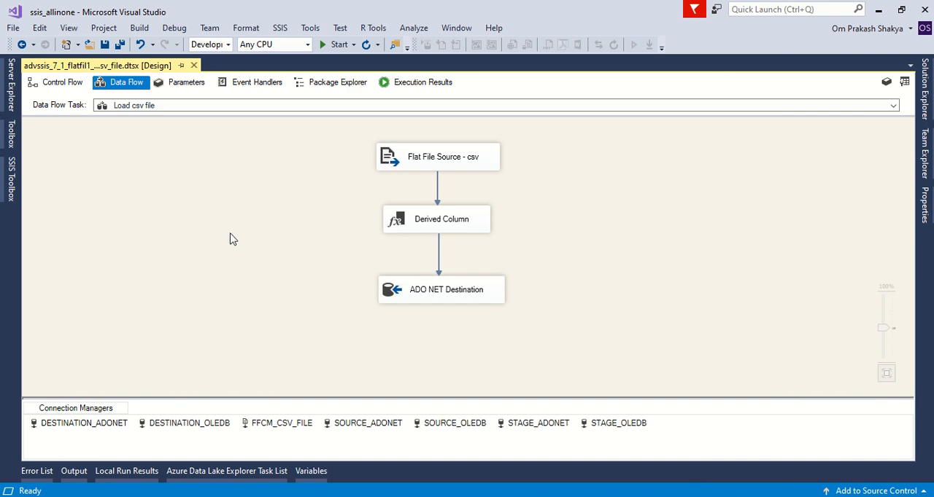